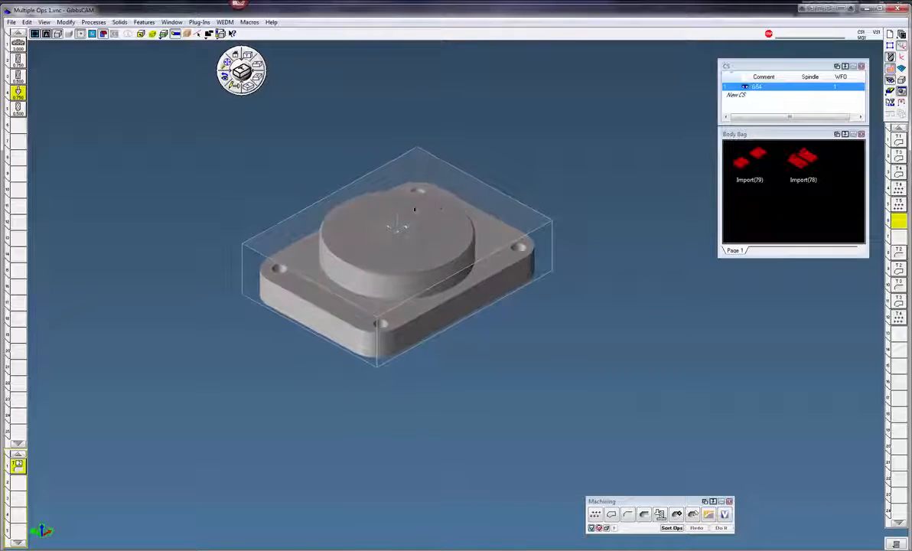
# Bring both vise bodies from the Body Bag into the model beside the part.
pyautogui.moveTo(513, 285); pyautogui.dragTo(453, 289, button='middle')
pyautogui.click(251, 89)
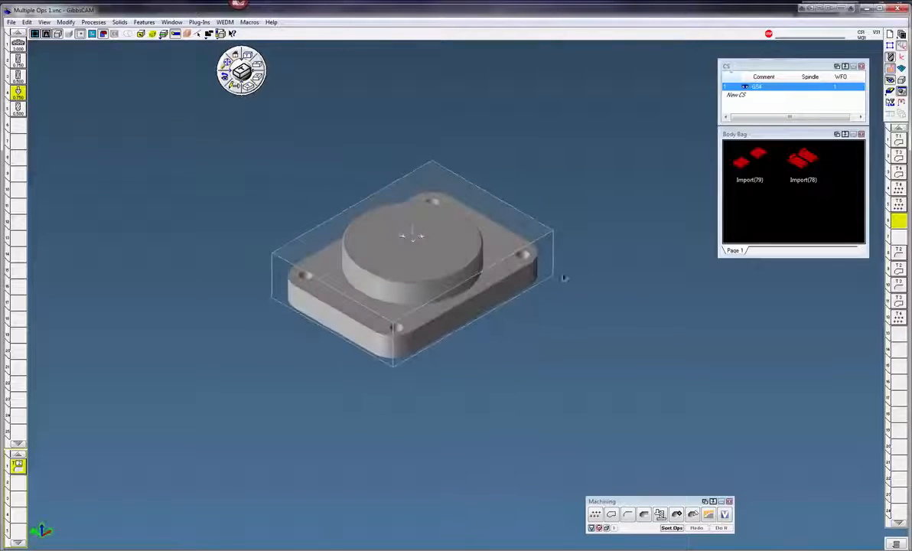
pyautogui.scroll(3, 604, 301)
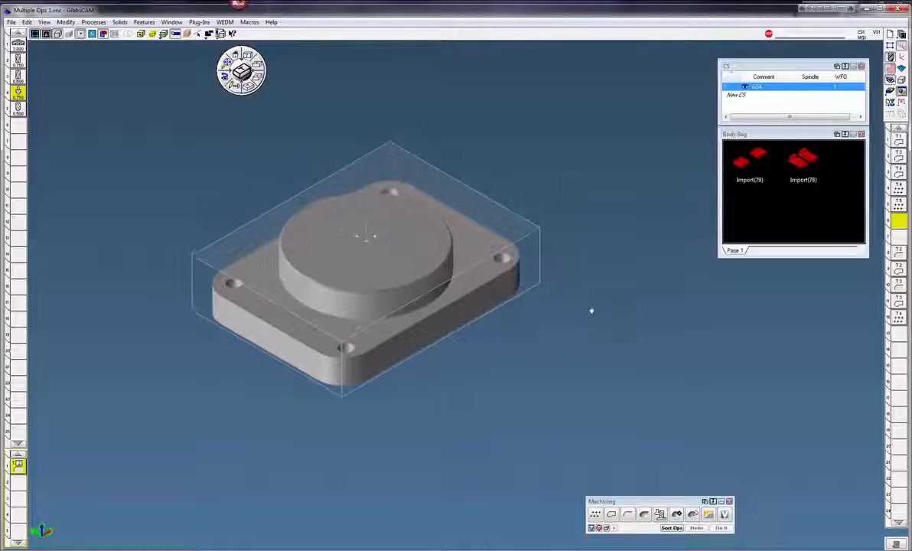
pyautogui.doubleClick(746, 164)
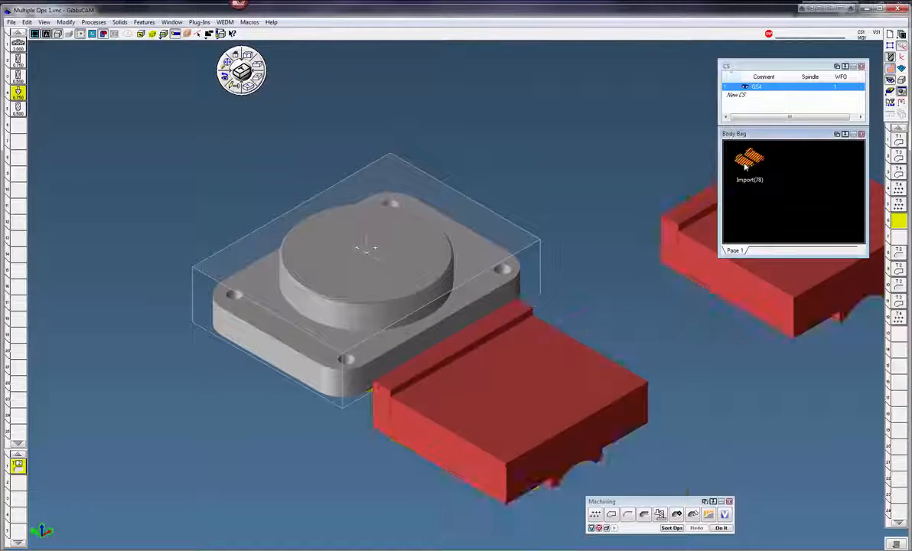
pyautogui.doubleClick(745, 165)
pyautogui.scroll(-5, 365, 156)
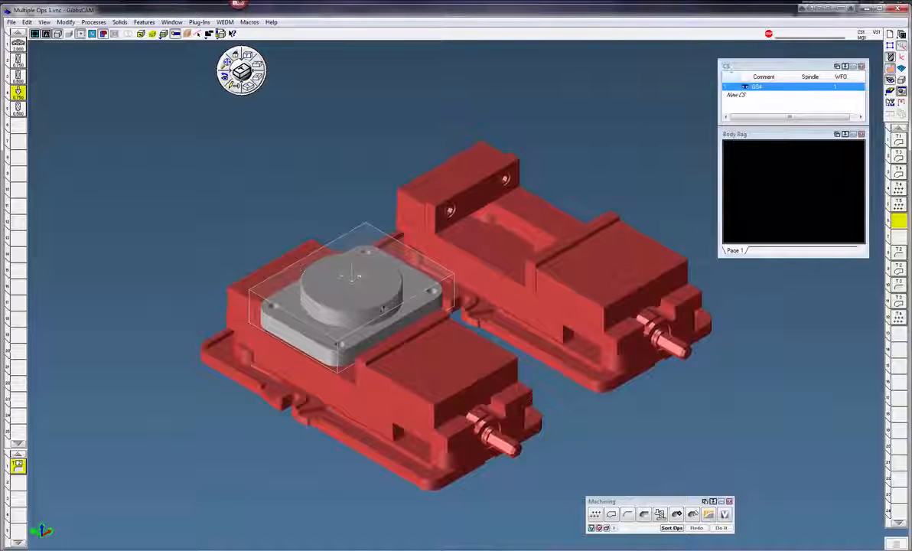
pyautogui.scroll(5, 415, 277)
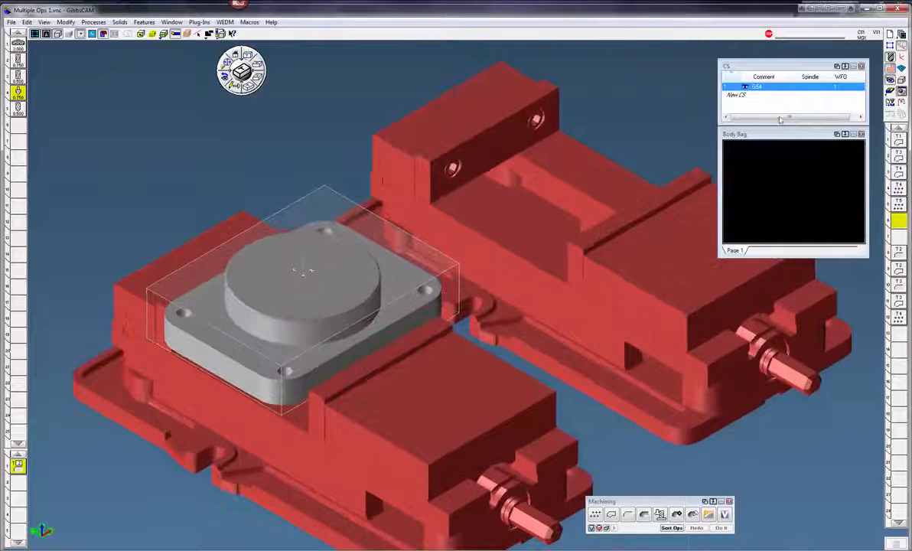
# Hide the side tool palettes to clear the workspace.
pyautogui.click(889, 68)
pyautogui.click(889, 57)
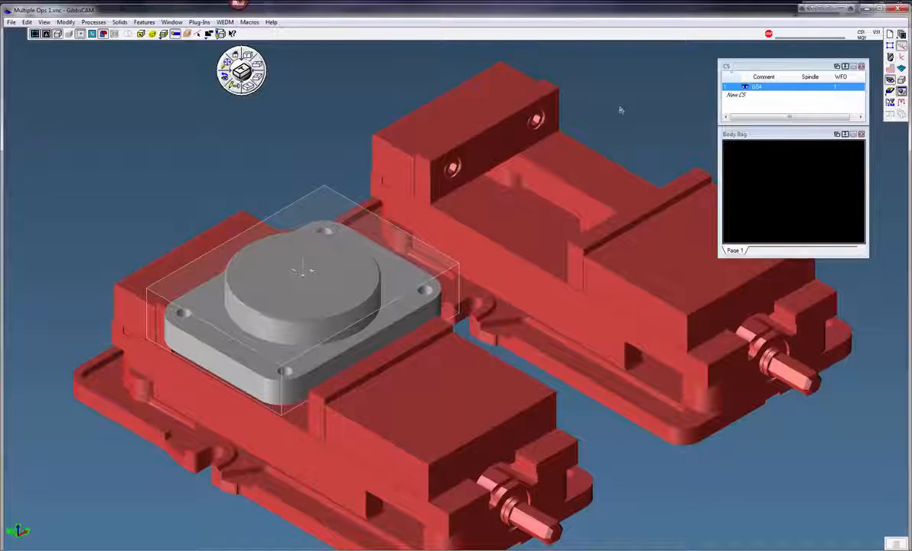
pyautogui.moveTo(594, 110); pyautogui.dragTo(558, 84, button='middle')
pyautogui.scroll(-1, 398, 241)
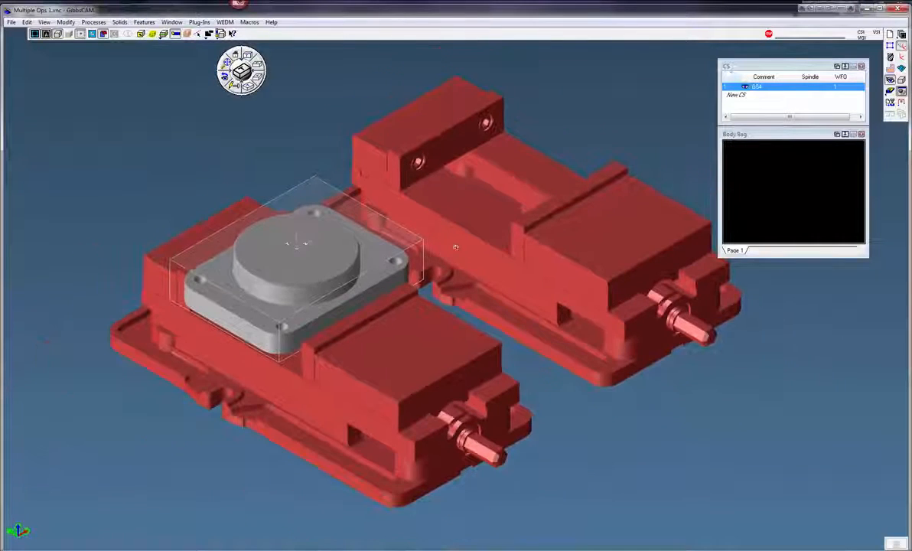
pyautogui.moveTo(457, 249); pyautogui.dragTo(466, 295, button='middle')
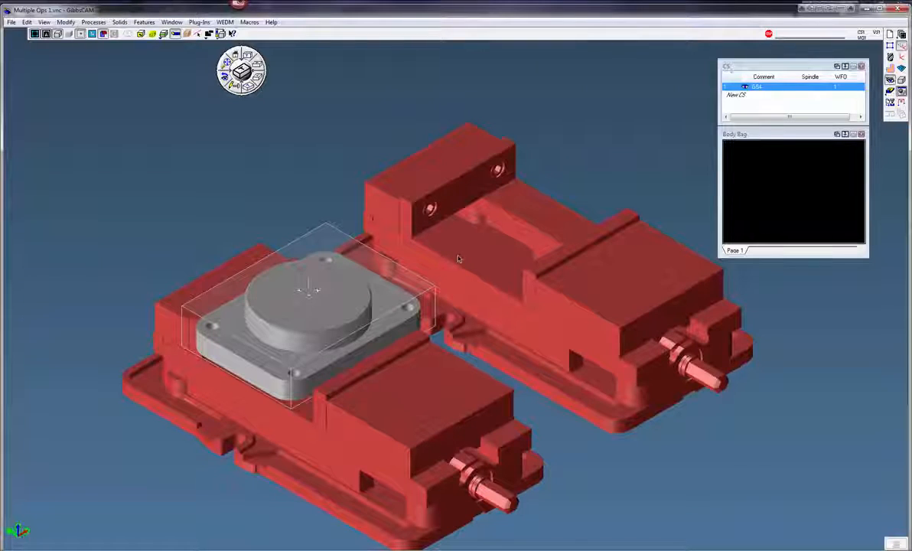
# Duplicate the part with Mirror on X (0) and Z (-1), placing the flipped copy on the second vise.
pyautogui.click(343, 322)
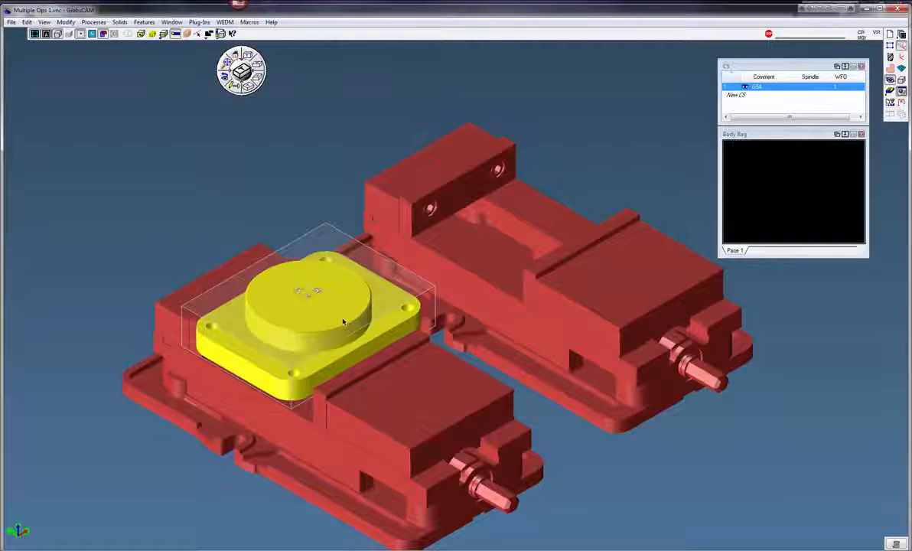
pyautogui.click(68, 23)
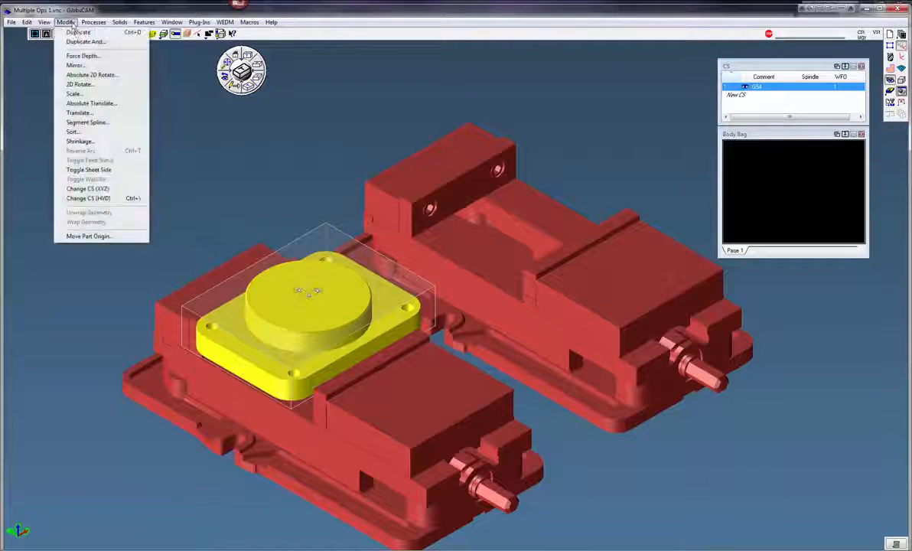
pyautogui.click(86, 41)
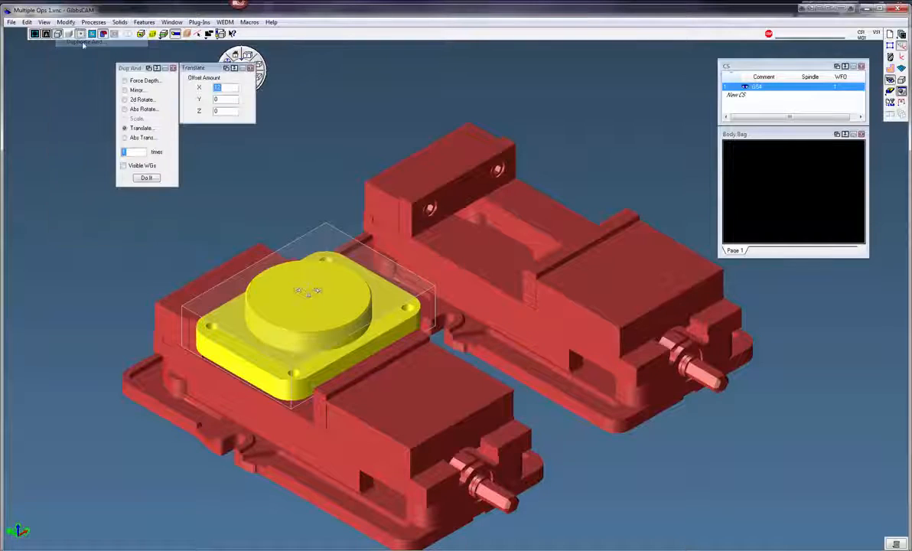
pyautogui.click(124, 91)
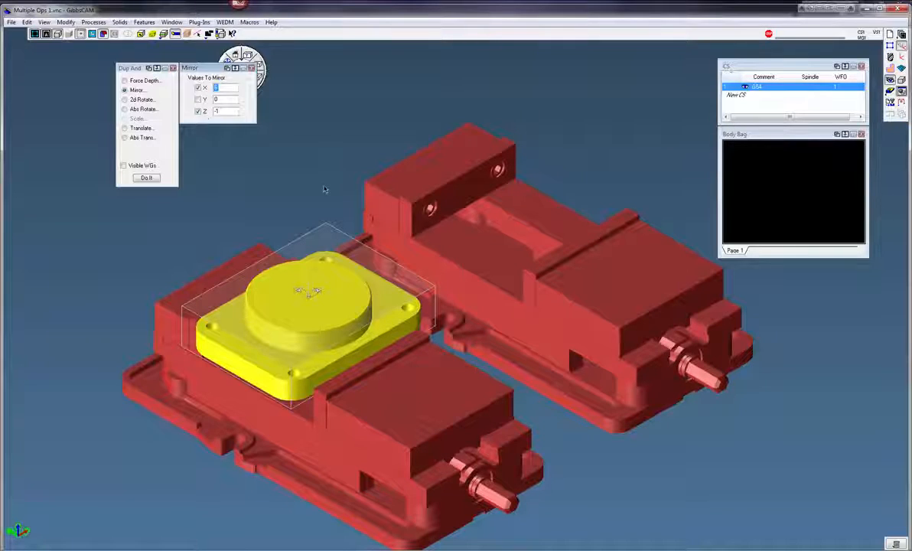
pyautogui.click(146, 178)
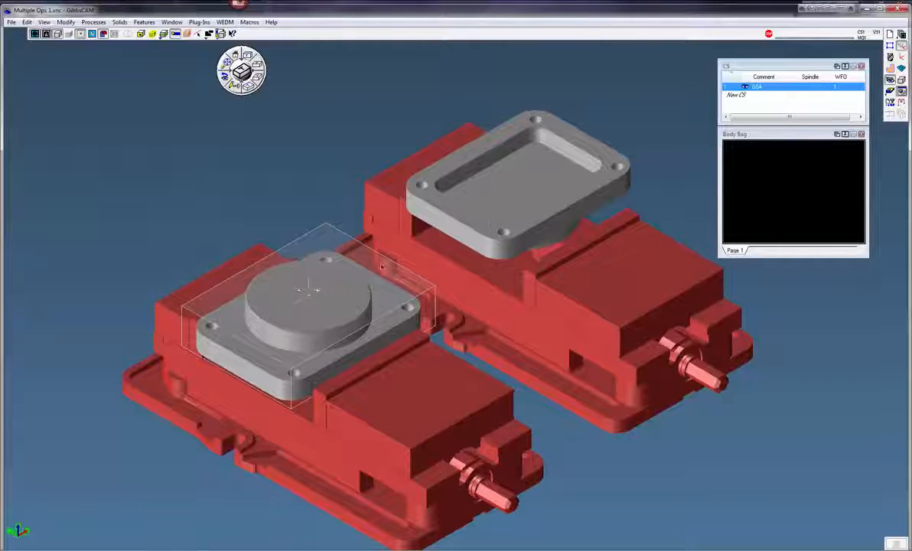
# Separate the two part bodies with the Separate tool and select each one individually.
pyautogui.click(481, 204)
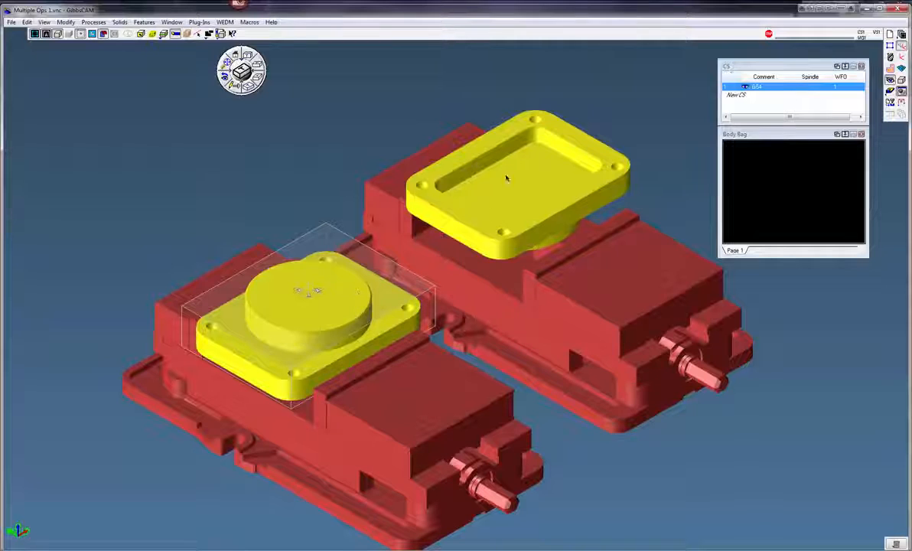
pyautogui.scroll(-3, 367, 258)
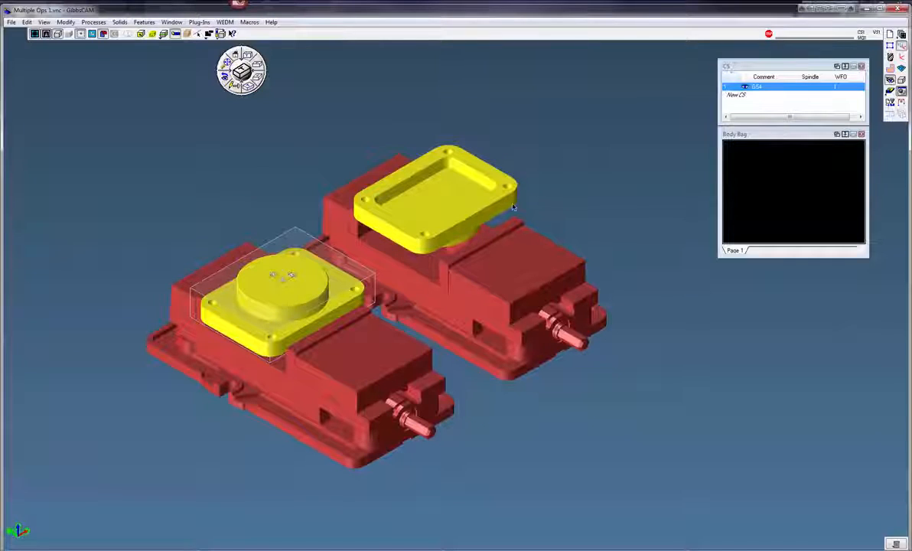
pyautogui.click(901, 80)
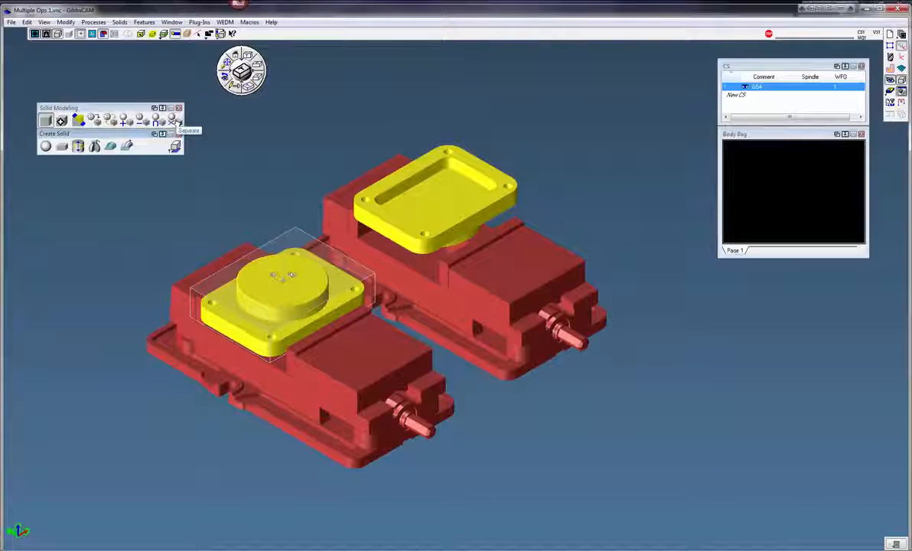
pyautogui.click(178, 123)
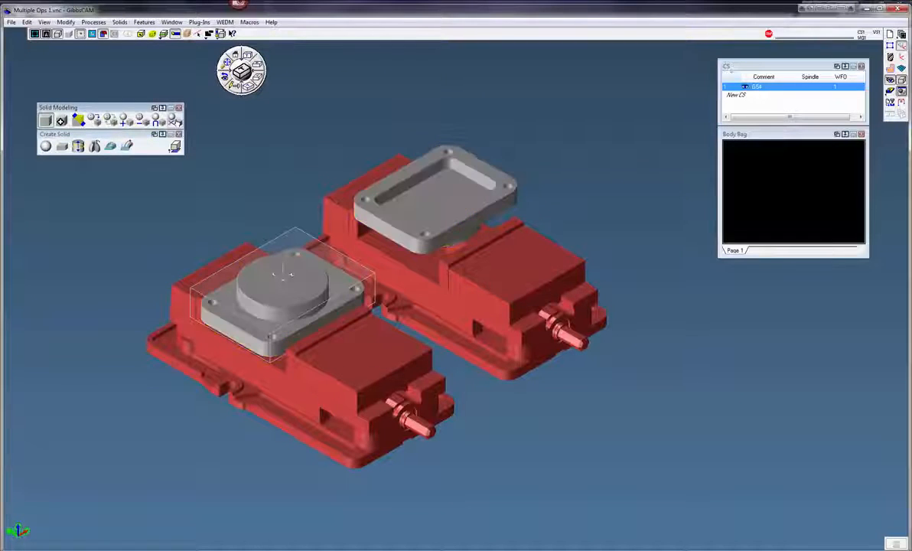
pyautogui.click(403, 219)
pyautogui.click(312, 297)
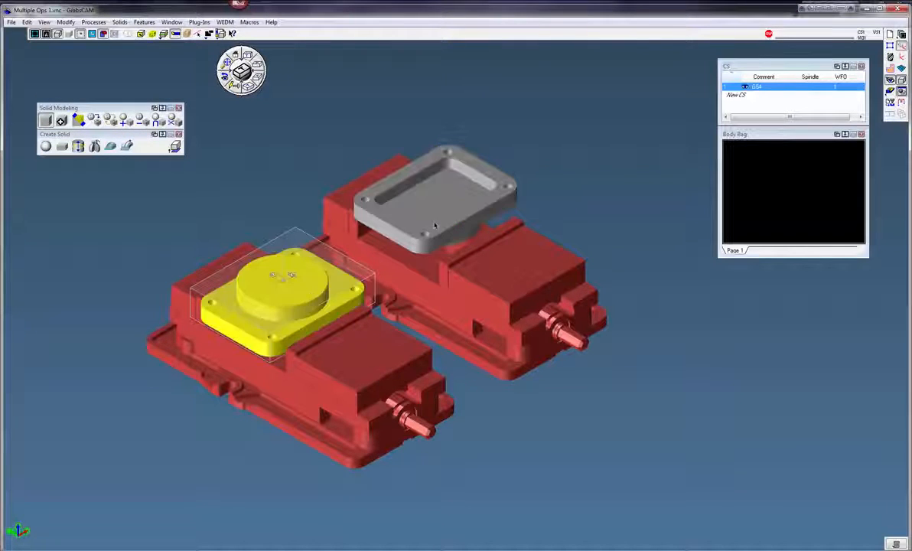
pyautogui.click(379, 198)
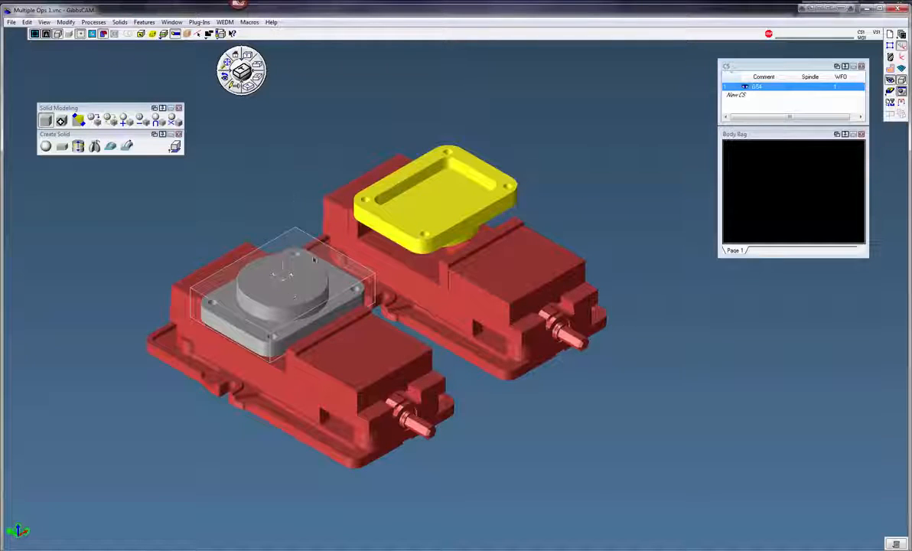
pyautogui.click(344, 121)
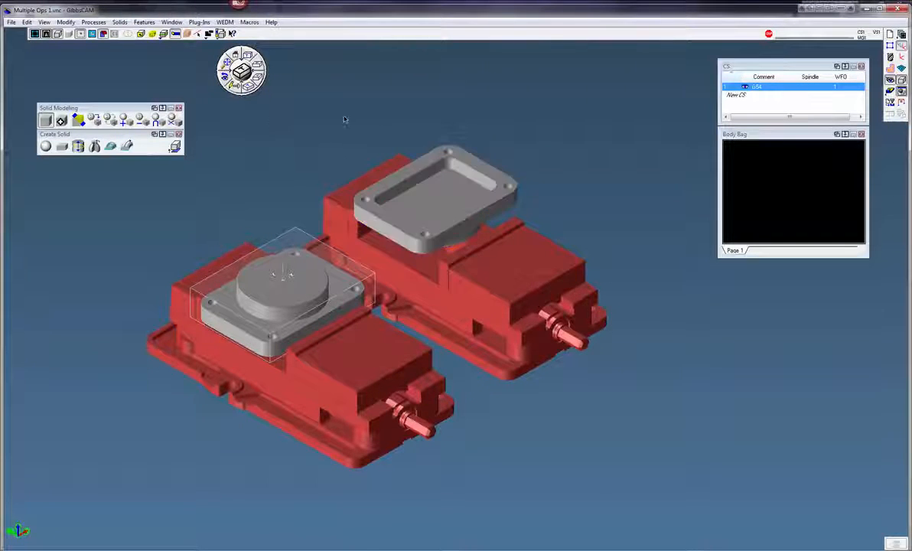
# Create a cuboid stock block from the stock dimensions: X ±4.125, Y ±3.125, Z 0 to -2.
pyautogui.scroll(2, 361, 147)
pyautogui.scroll(3, 314, 200)
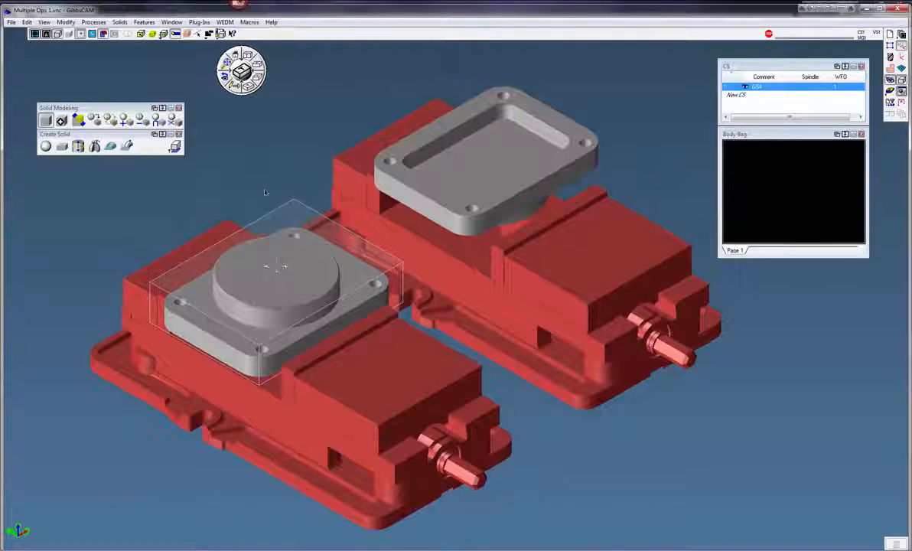
pyautogui.click(62, 146)
pyautogui.moveTo(96, 168); pyautogui.dragTo(103, 177)
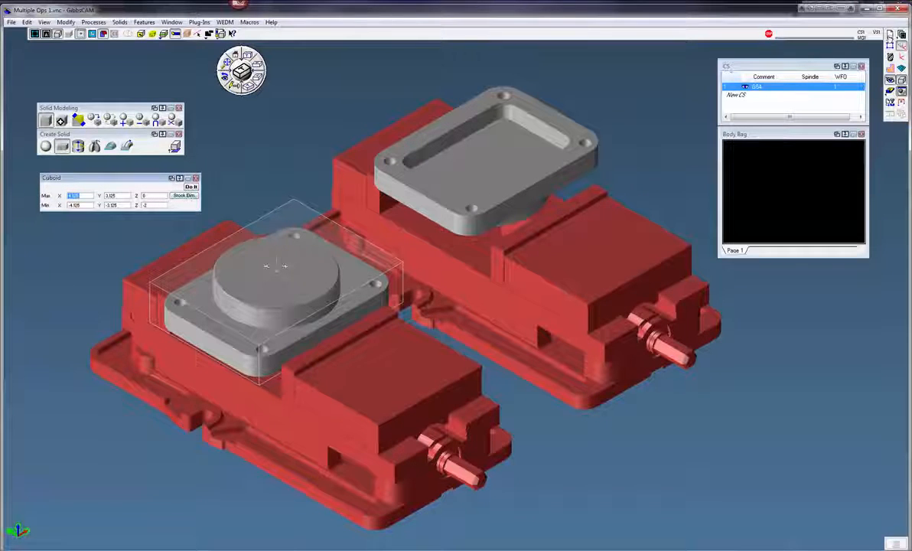
pyautogui.click(890, 35)
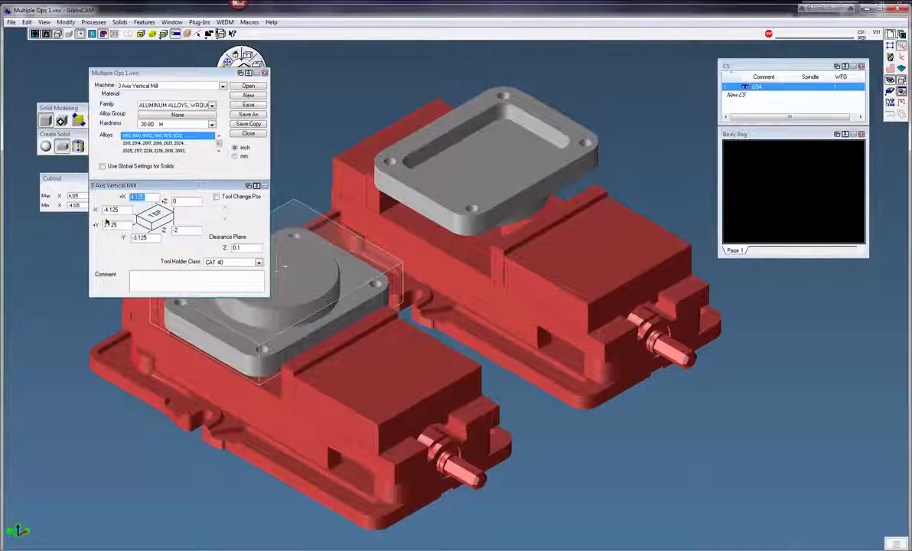
pyautogui.click(890, 35)
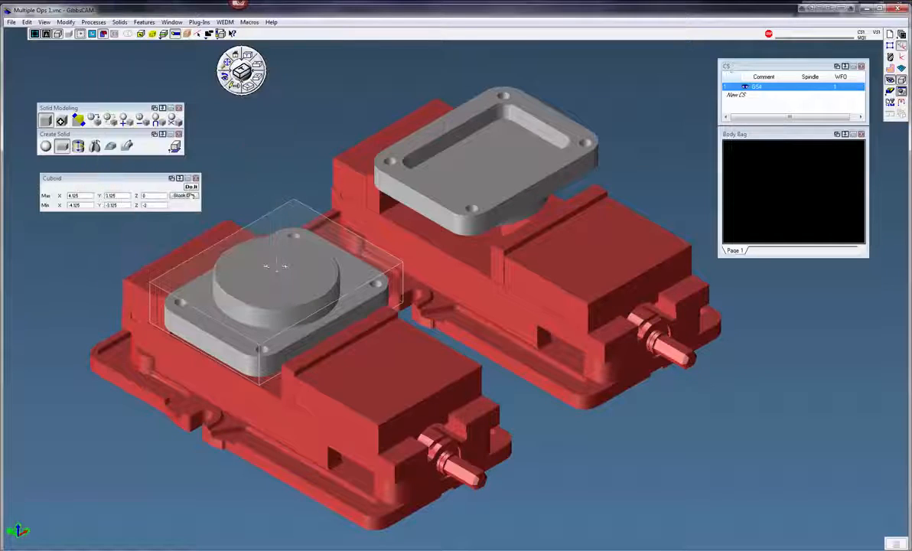
pyautogui.click(189, 196)
pyautogui.click(190, 186)
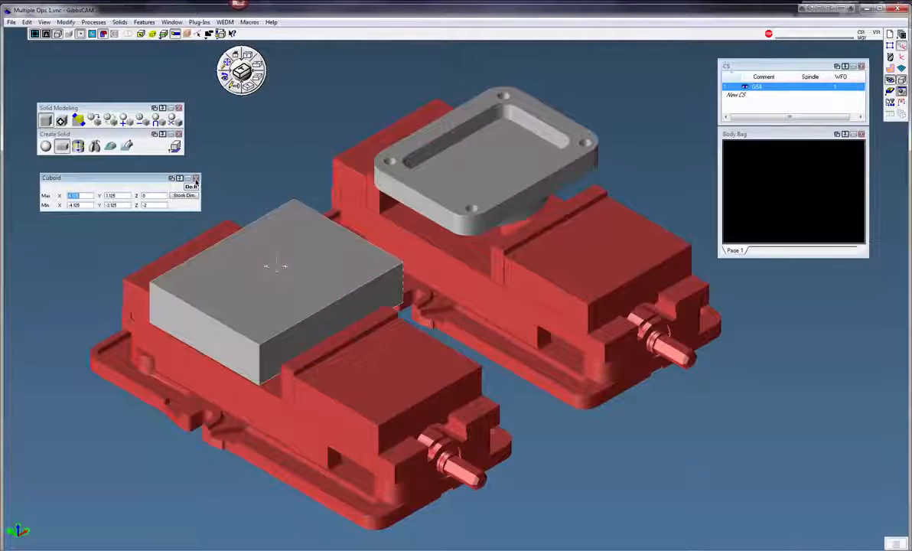
pyautogui.click(195, 179)
# Duplicate the stock block with Translate, offset X 12, onto the second vise.
pyautogui.scroll(-2, 291, 143)
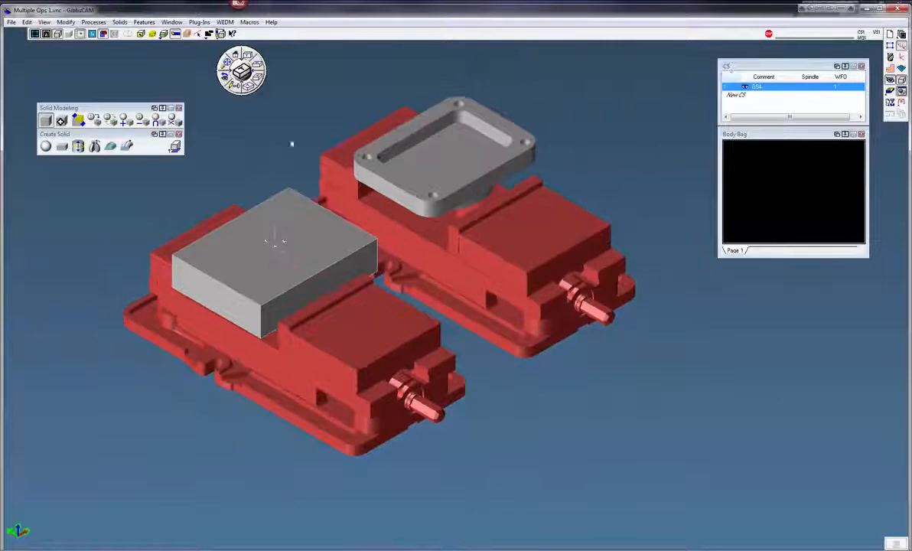
pyautogui.moveTo(290, 144); pyautogui.dragTo(279, 157, button='middle')
pyautogui.click(318, 267)
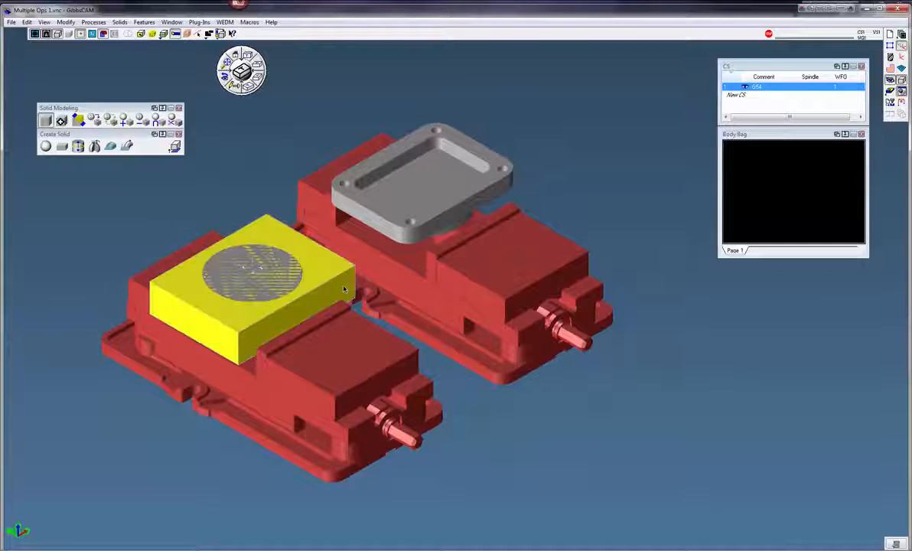
pyautogui.click(66, 21)
pyautogui.click(84, 41)
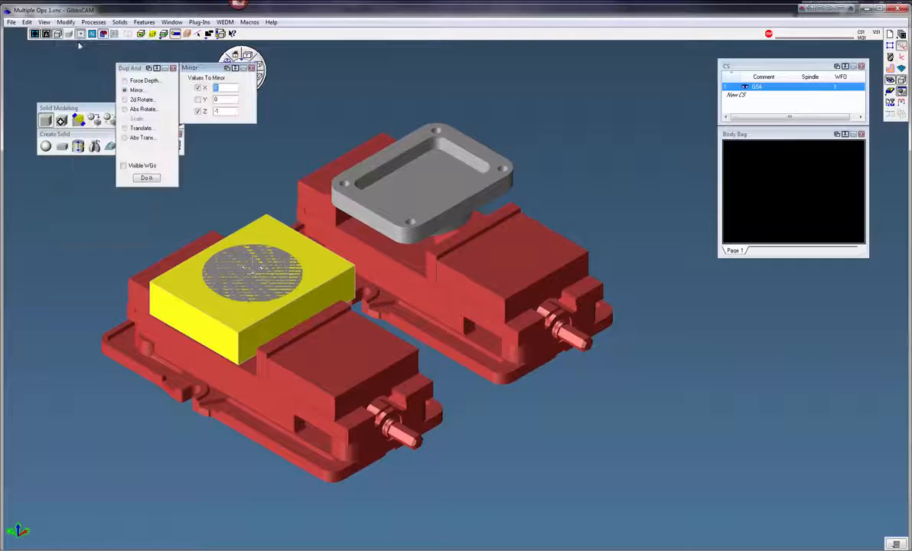
pyautogui.click(124, 128)
pyautogui.click(146, 178)
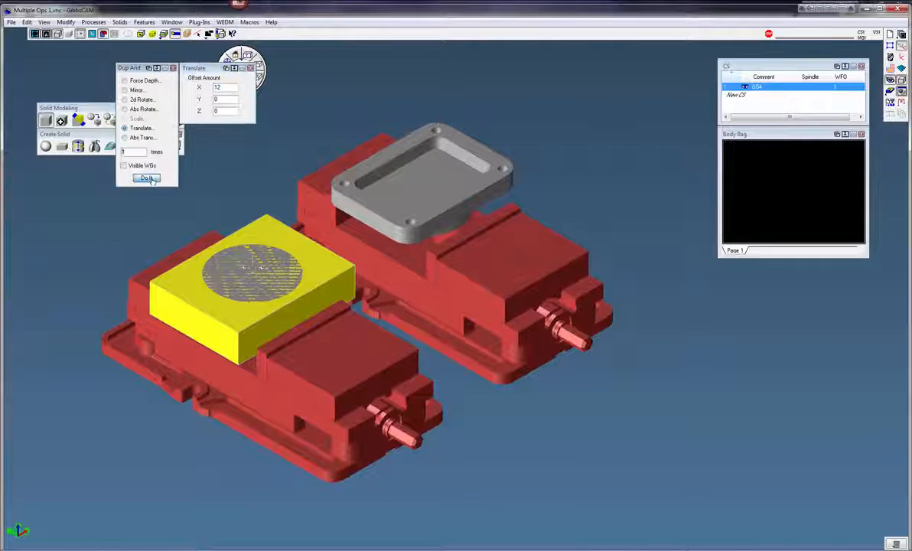
pyautogui.click(174, 68)
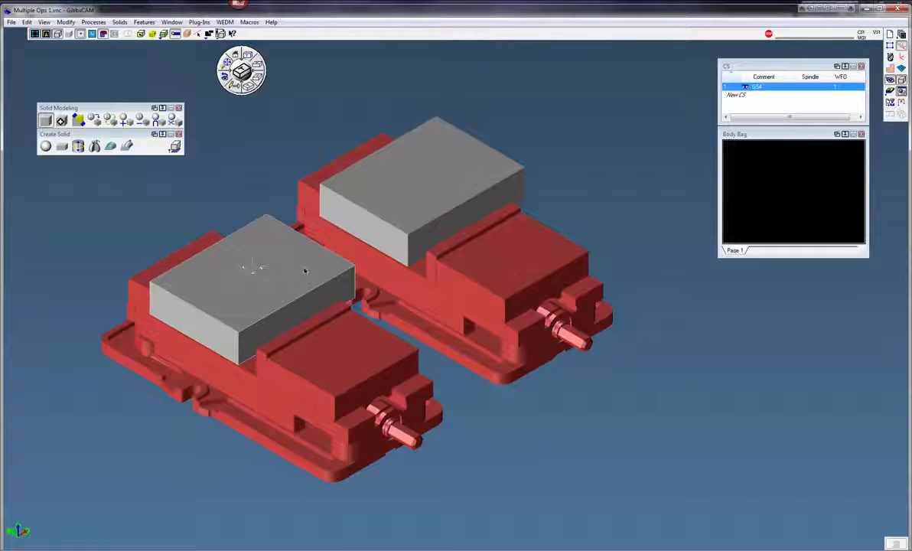
# Set both stock blocks' body type to Stock (Display Only).
pyautogui.click(387, 250)
pyautogui.rightClick(387, 250)
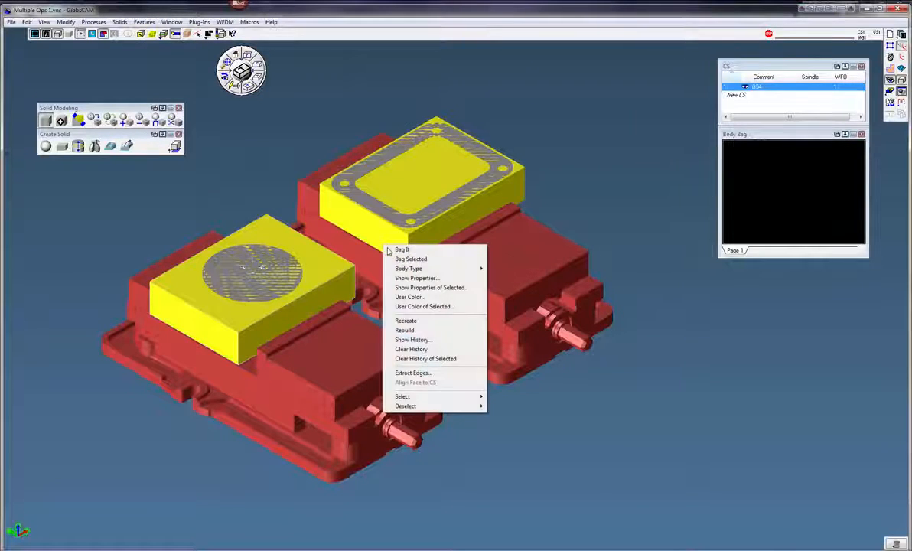
pyautogui.moveTo(451, 268)
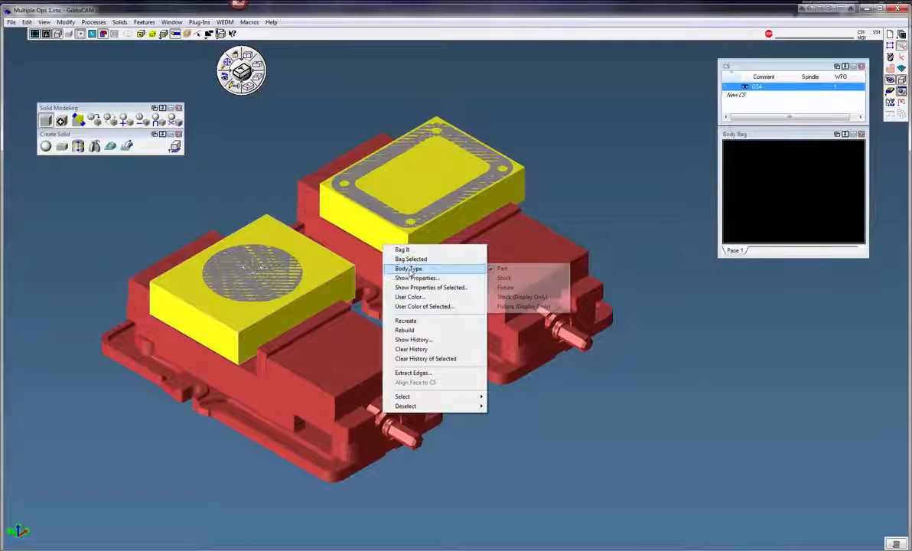
pyautogui.click(520, 297)
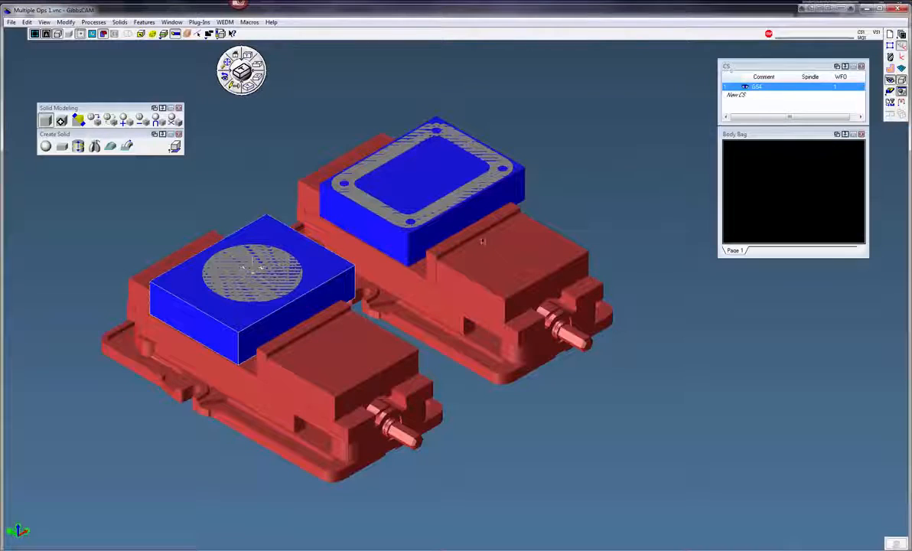
pyautogui.click(390, 230)
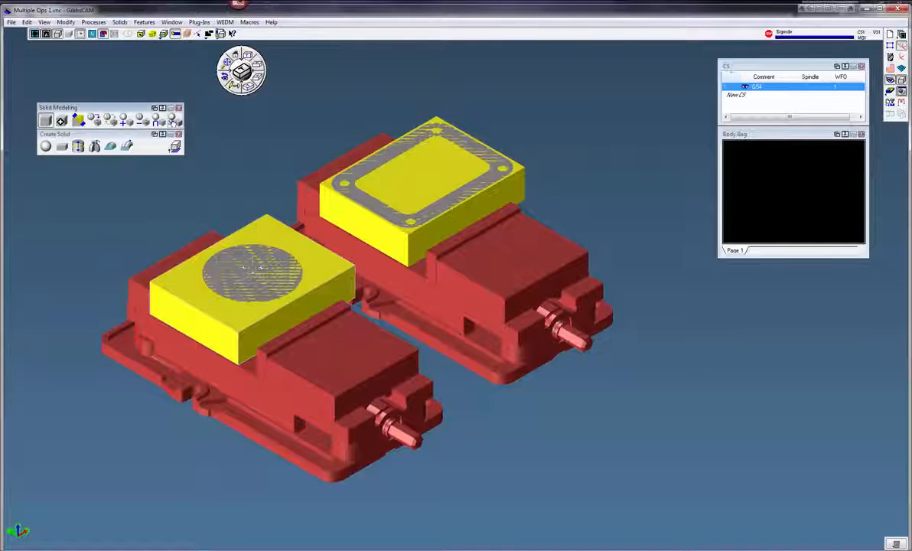
pyautogui.click(302, 120)
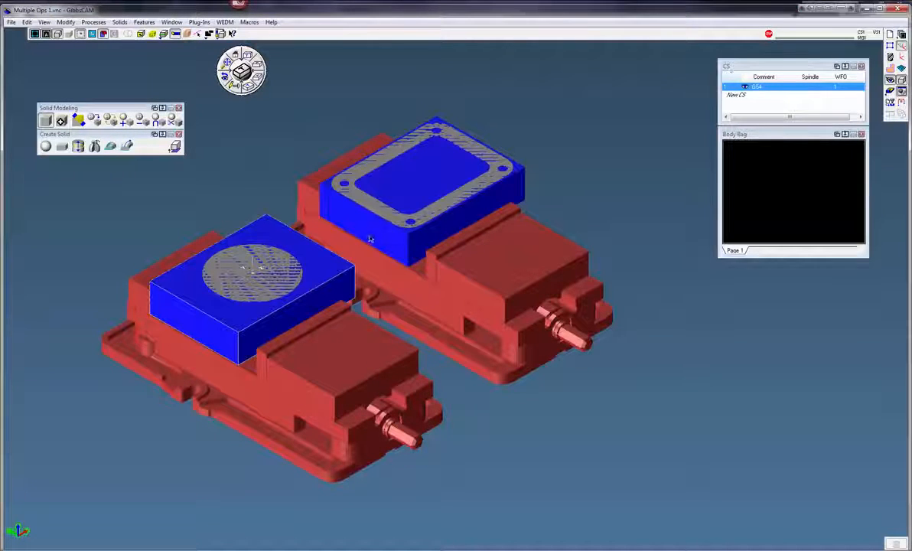
# Remove both stock blocks from the workspace into the Body Bag.
pyautogui.click(346, 222)
pyautogui.press('Delete')
pyautogui.click(325, 300)
pyautogui.press('Delete')
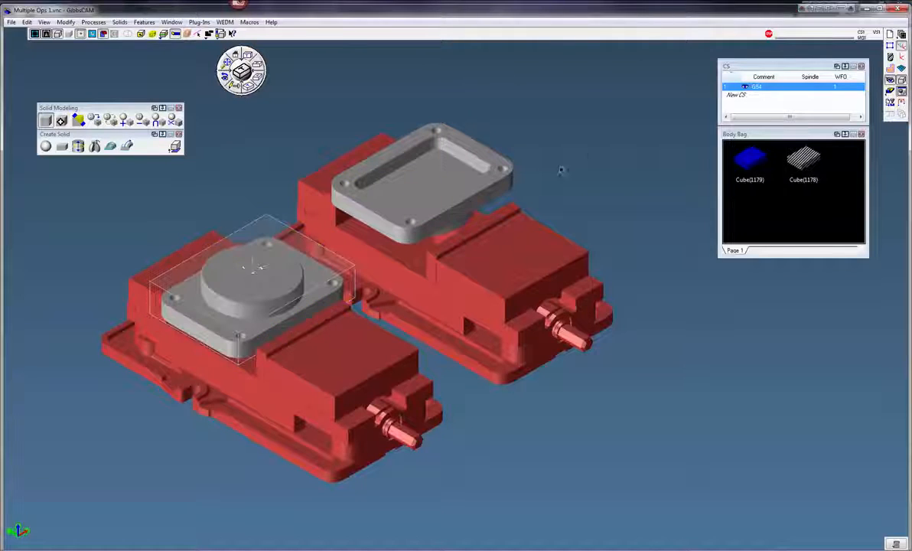
# Add a new coordinate system and name it G55.
pyautogui.scroll(1, 588, 155)
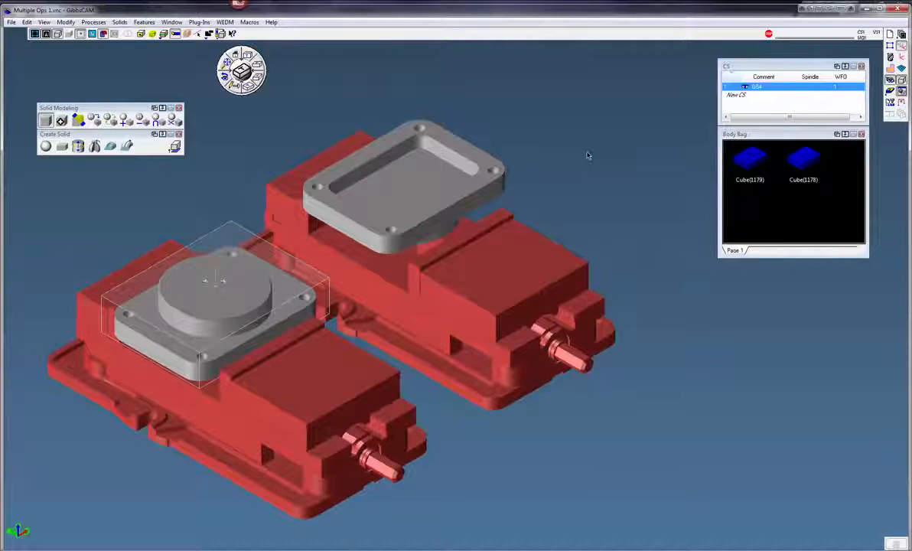
pyautogui.scroll(-1, 588, 155)
pyautogui.moveTo(587, 159); pyautogui.dragTo(633, 168, button='middle')
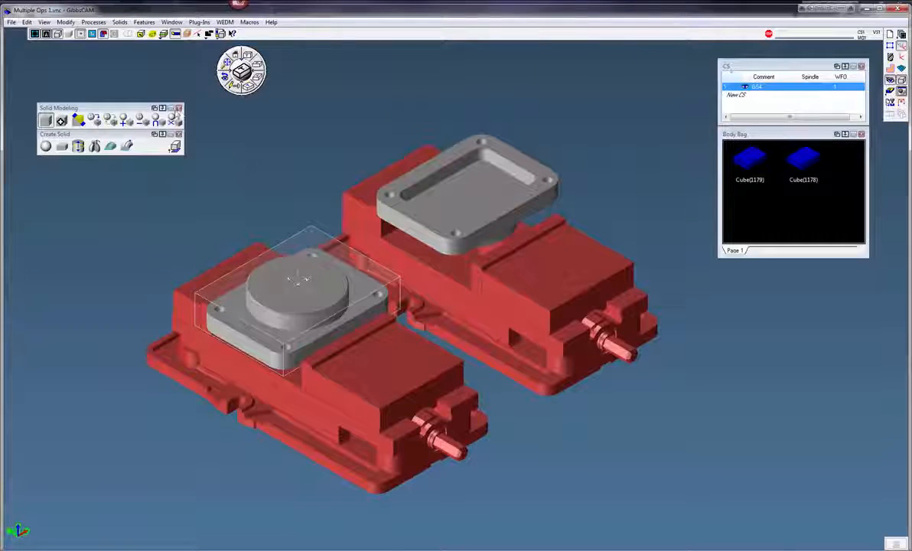
pyautogui.click(178, 109)
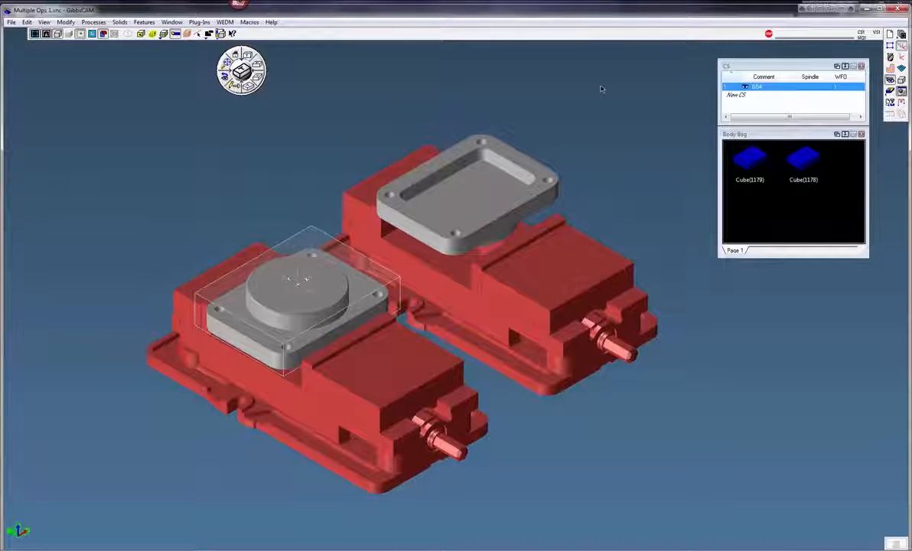
pyautogui.click(738, 95)
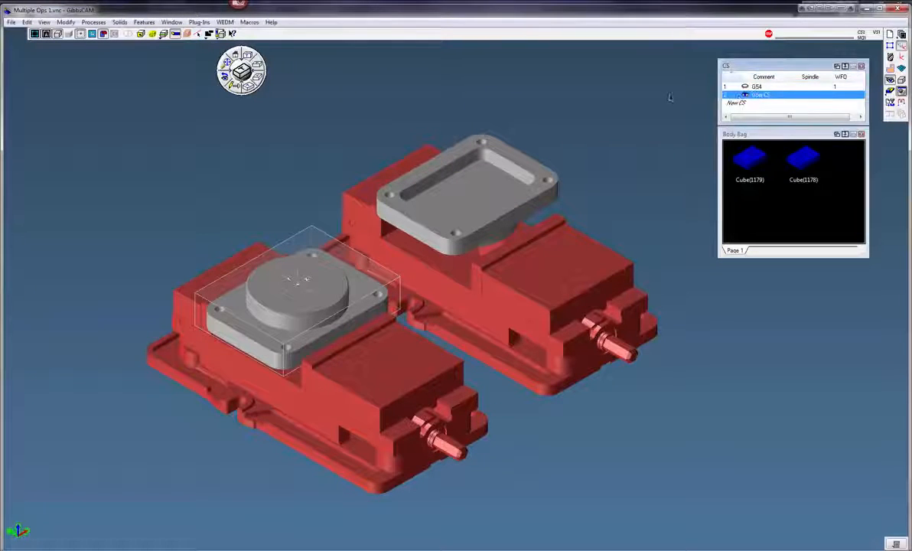
pyautogui.click(765, 95)
pyautogui.press('BackSpace')
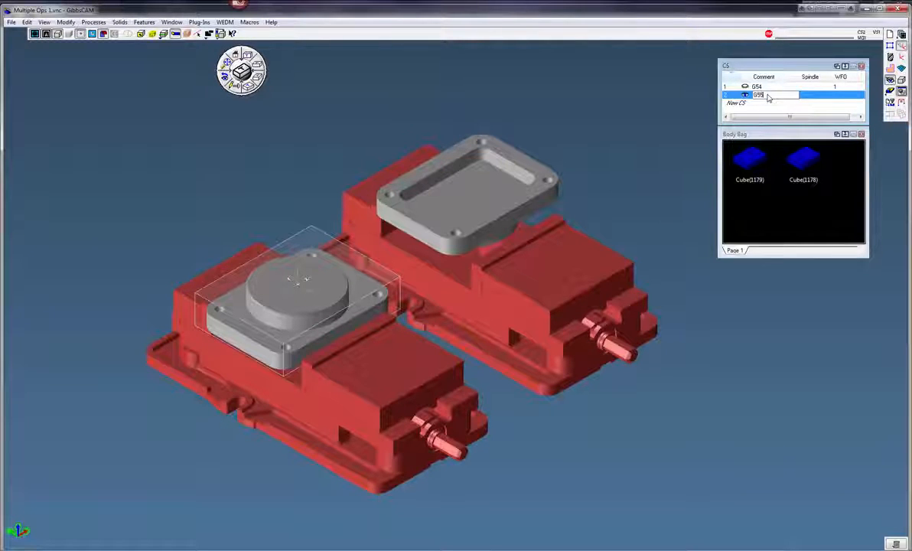
pyautogui.write('G55')
# Set the G55 coordinate system's work fixture offset to 2.
pyautogui.click(848, 98)
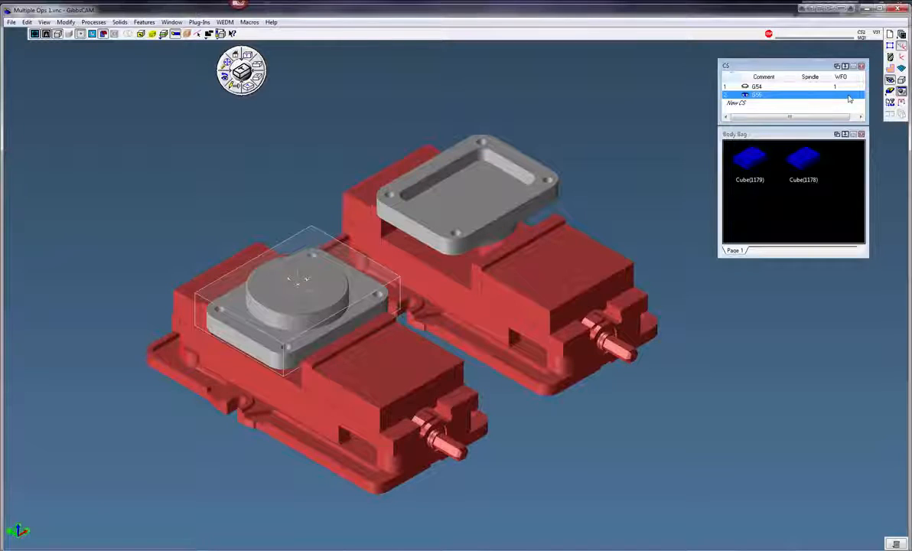
pyautogui.click(848, 95)
pyautogui.press('Return')
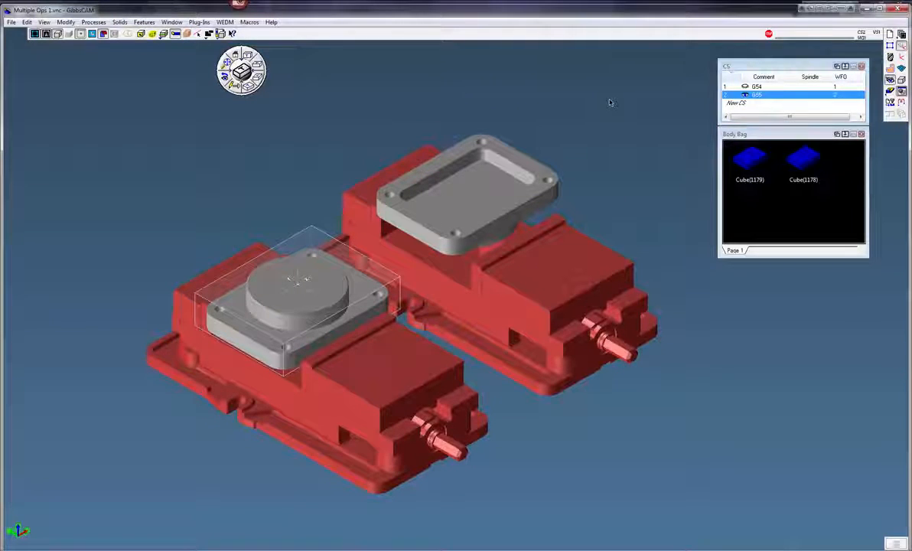
# Move the G55 coordinate system origin to X 12, Y 0, Z 0 with the Change CS Origin tool.
pyautogui.scroll(1, 610, 103)
pyautogui.moveTo(595, 108); pyautogui.dragTo(574, 101, button='middle')
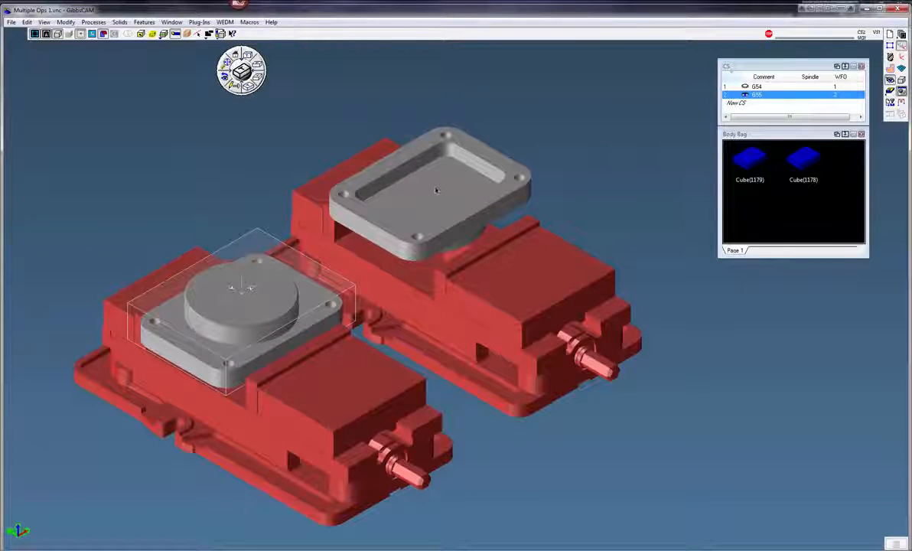
pyautogui.click(902, 58)
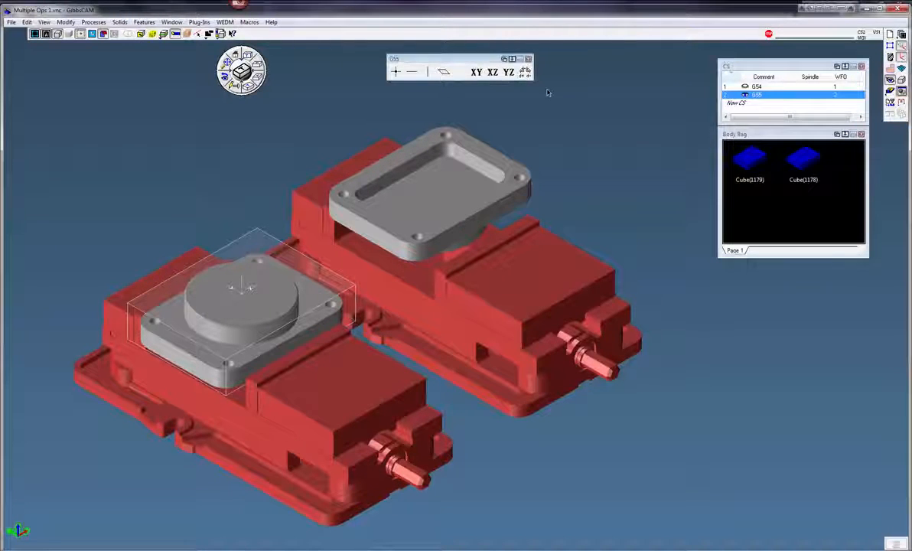
pyautogui.click(395, 72)
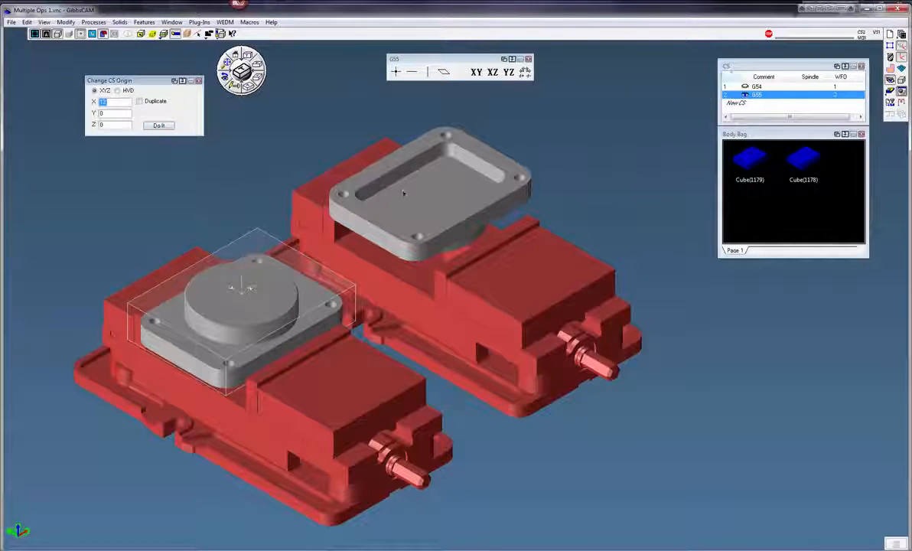
pyautogui.click(159, 126)
pyautogui.click(199, 81)
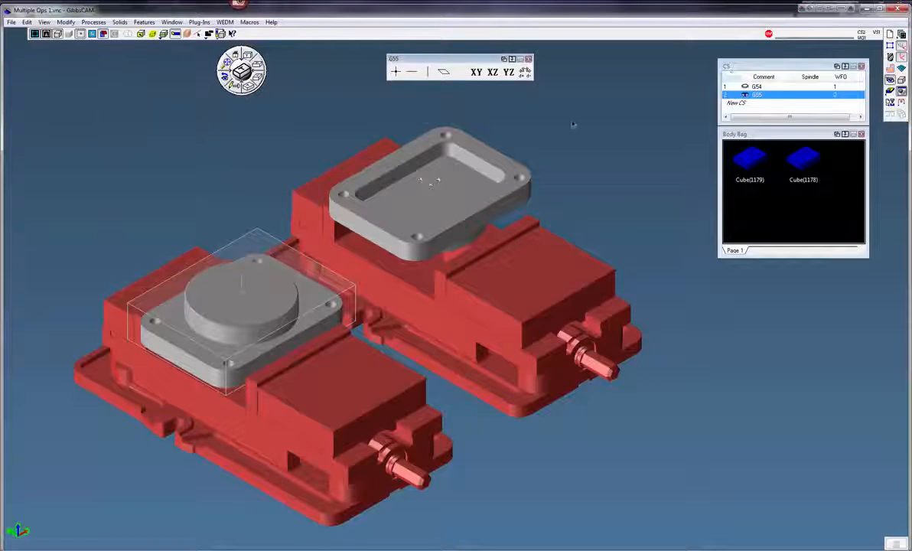
# Check the G54 and G55 coordinate systems against the part on the second vise, then close the CS palette.
pyautogui.click(772, 87)
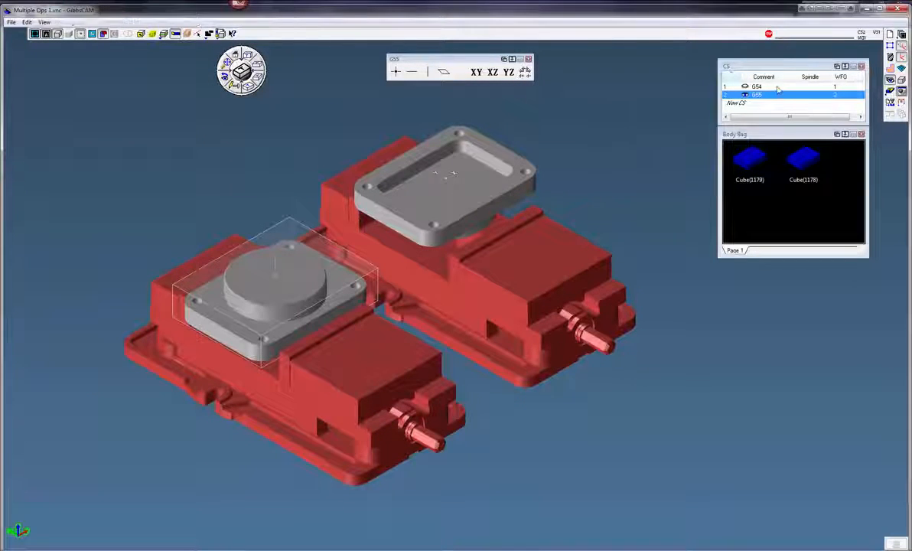
pyautogui.click(762, 95)
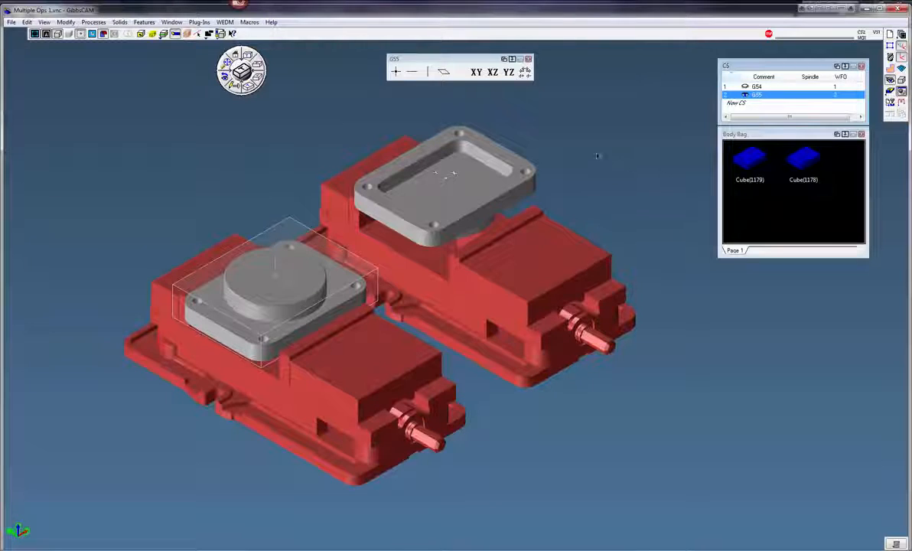
pyautogui.click(447, 176)
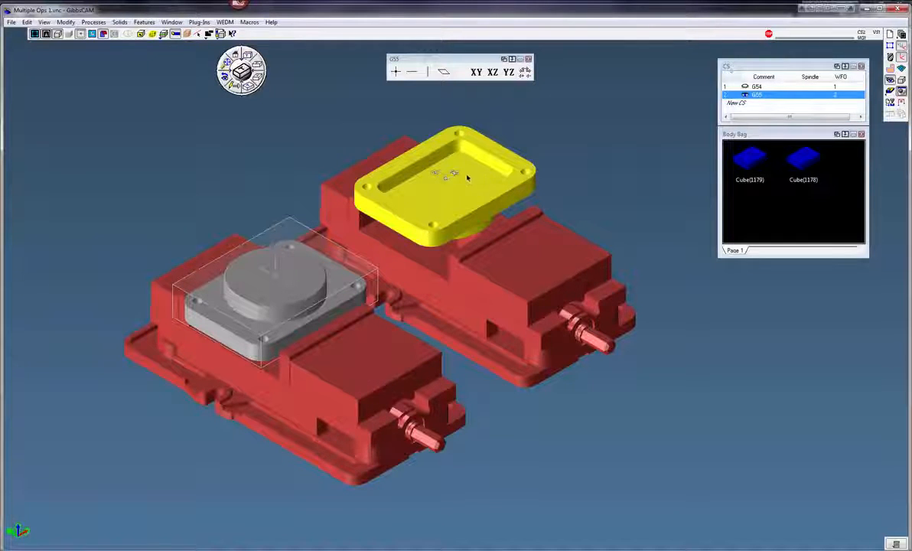
pyautogui.rightClick(761, 98)
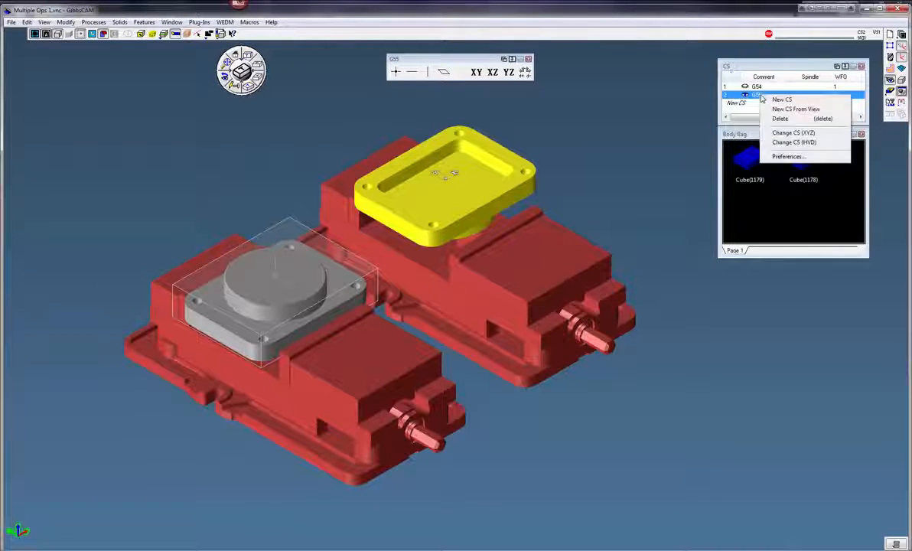
pyautogui.click(810, 135)
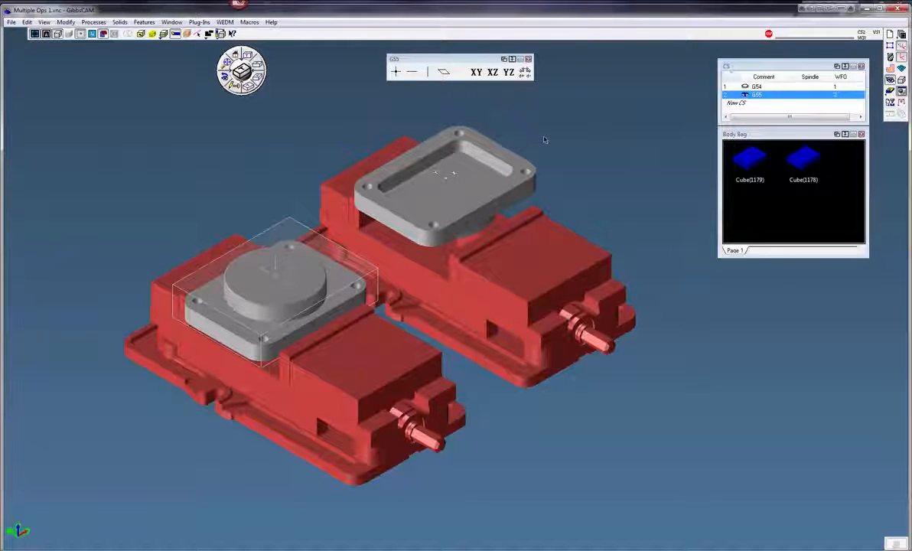
pyautogui.click(528, 60)
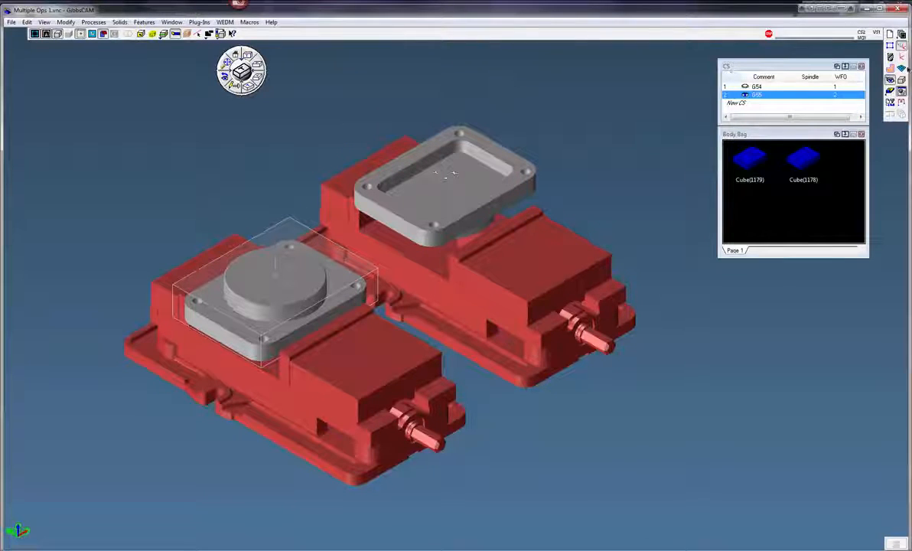
# Open the first contour operation, keep its machine CS at G54, and regenerate it.
pyautogui.click(890, 69)
pyautogui.click(890, 73)
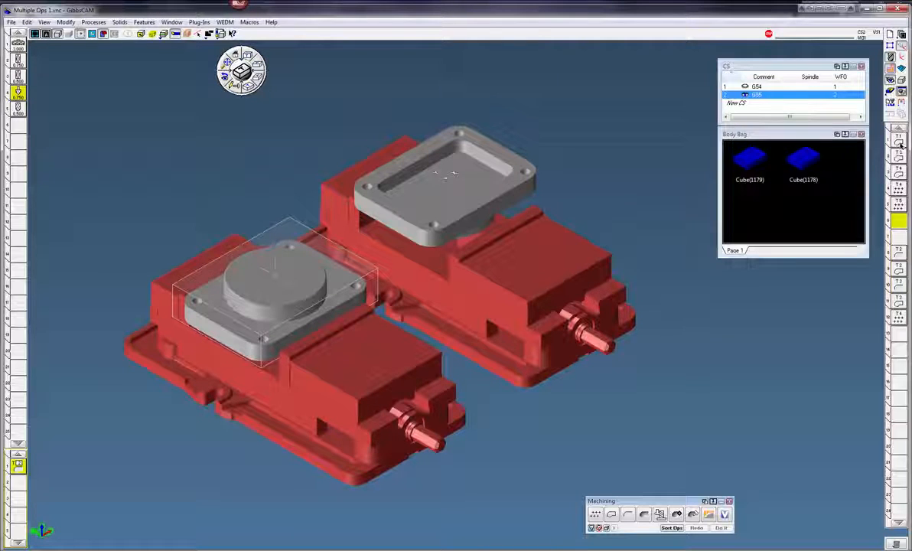
pyautogui.doubleClick(898, 141)
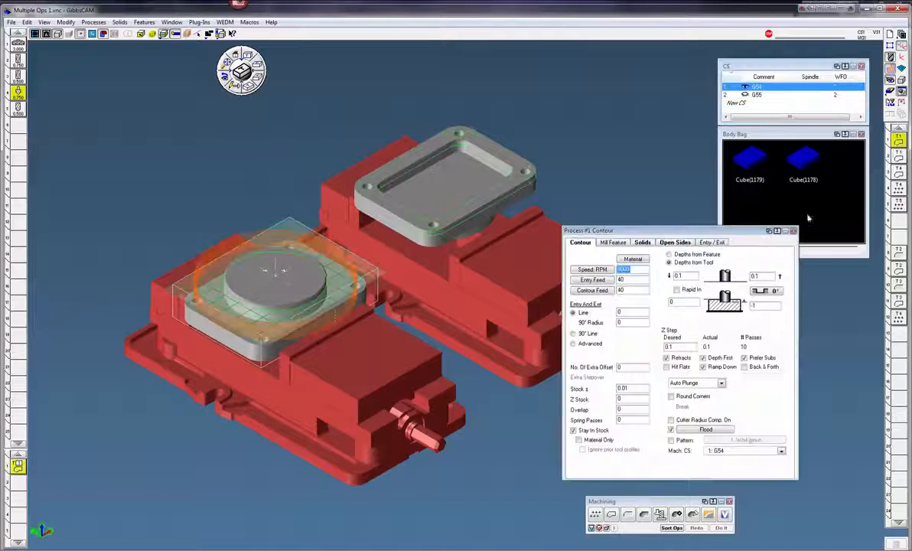
pyautogui.moveTo(666, 229); pyautogui.dragTo(684, 199)
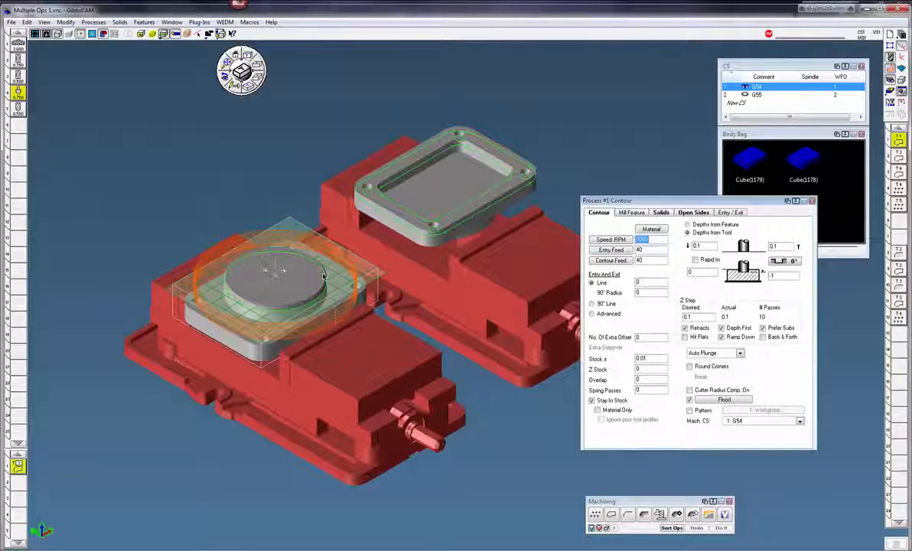
pyautogui.click(750, 423)
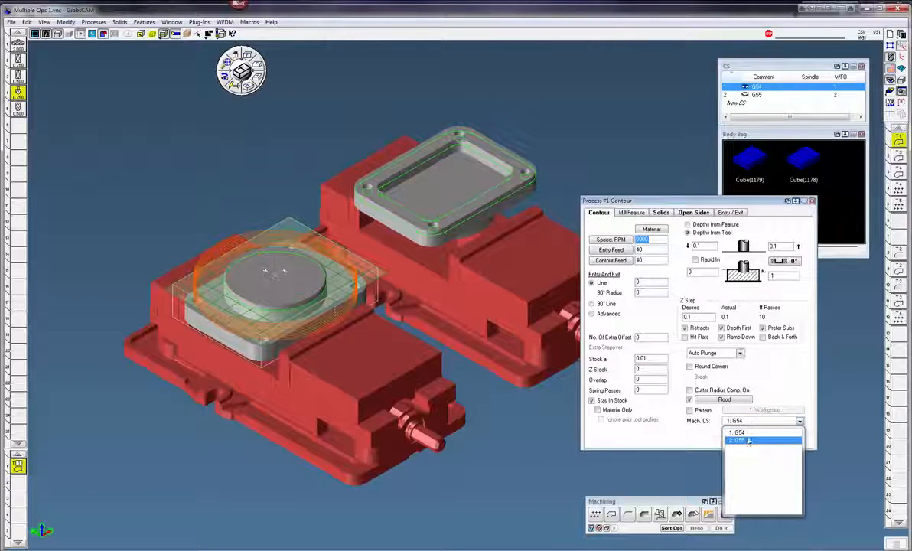
pyautogui.click(749, 433)
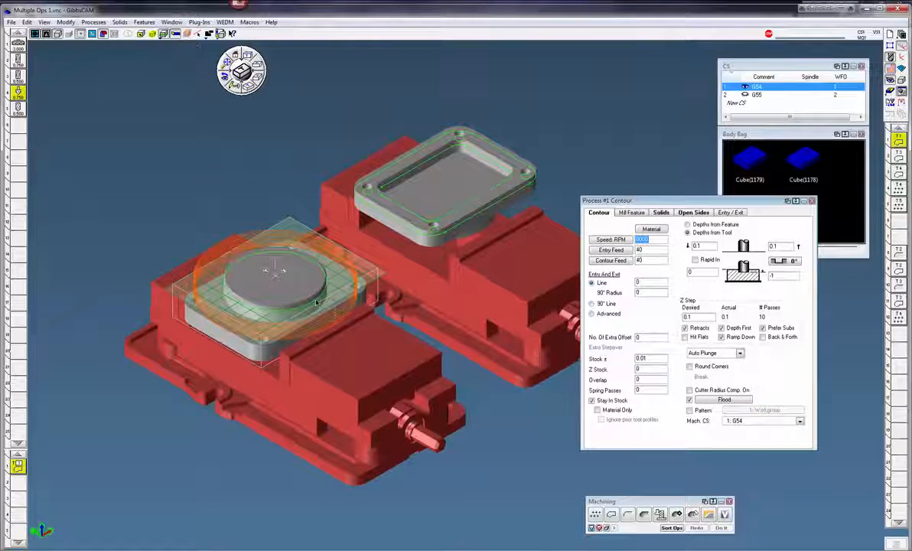
pyautogui.click(696, 528)
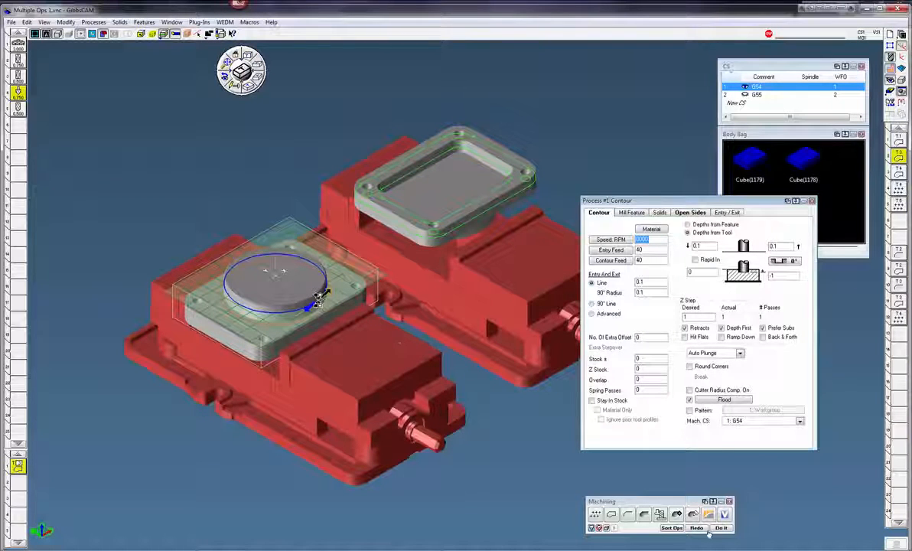
pyautogui.click(698, 529)
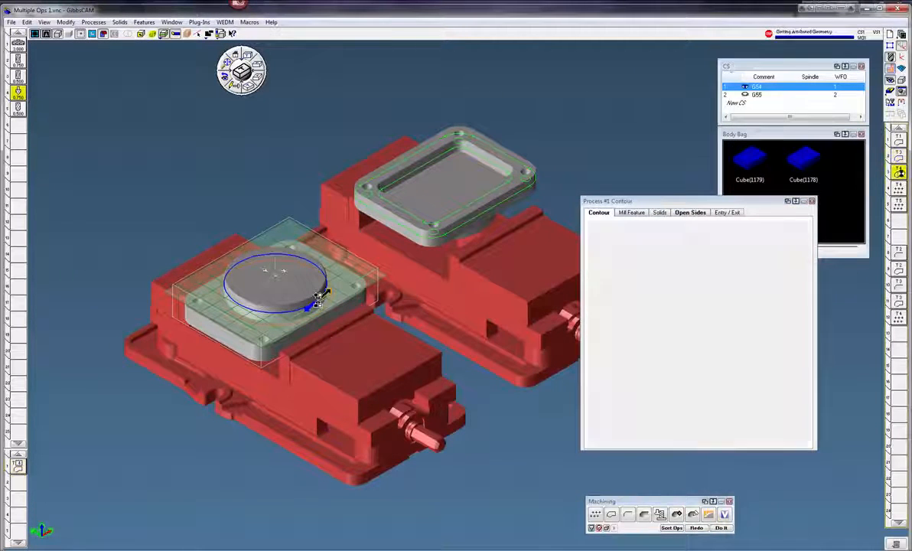
# Select the four bolt holes for the drilling operation, regenerate it, and close the process.
pyautogui.click(317, 301)
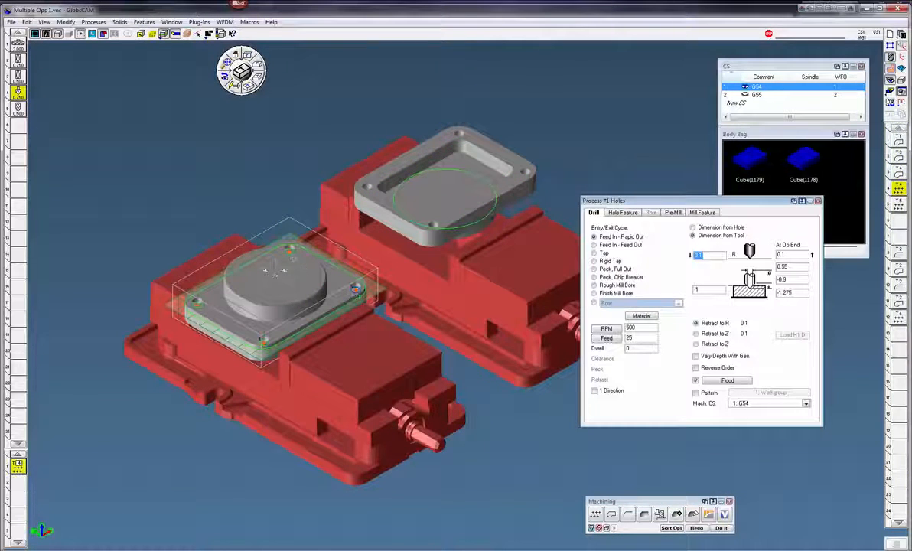
pyautogui.click(194, 304)
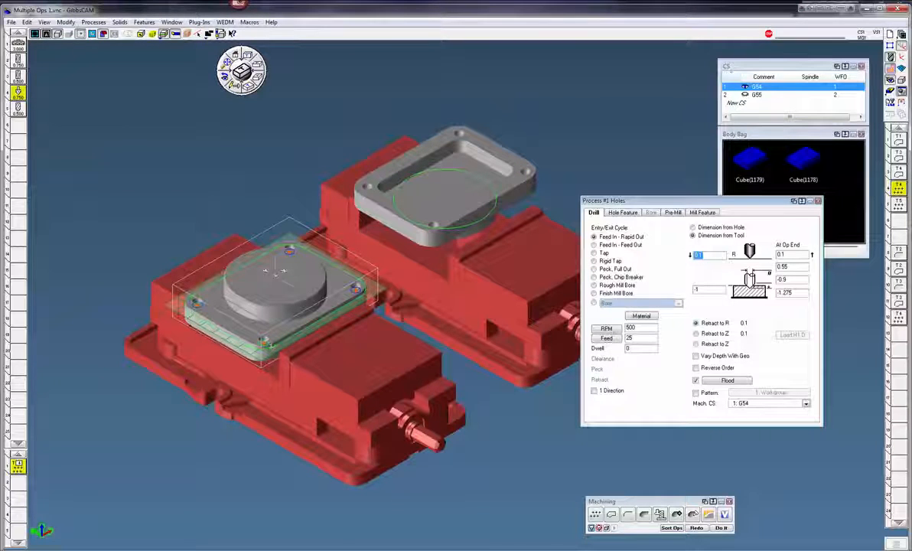
pyautogui.click(264, 341)
pyautogui.click(697, 530)
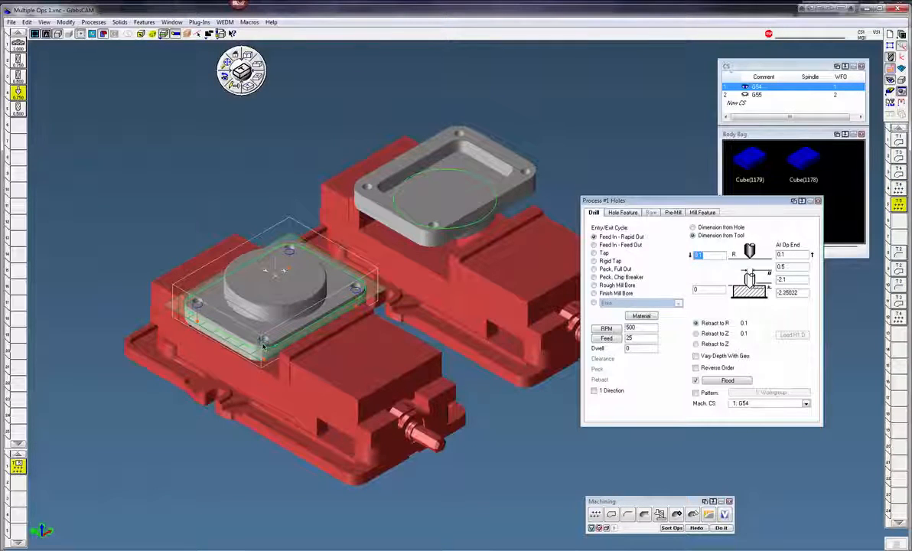
pyautogui.click(817, 202)
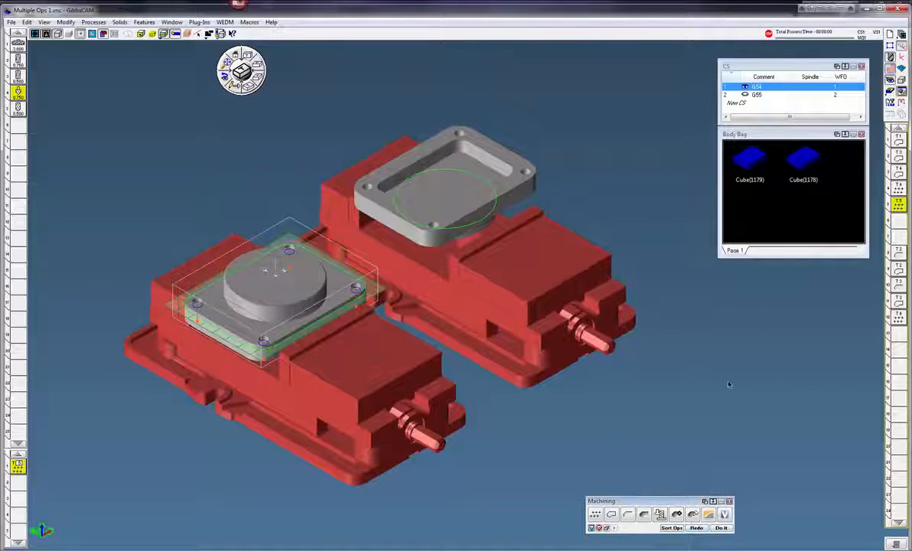
# Run the Flash CPR Cut simulation and create a facet body from the cut stock.
pyautogui.click(890, 93)
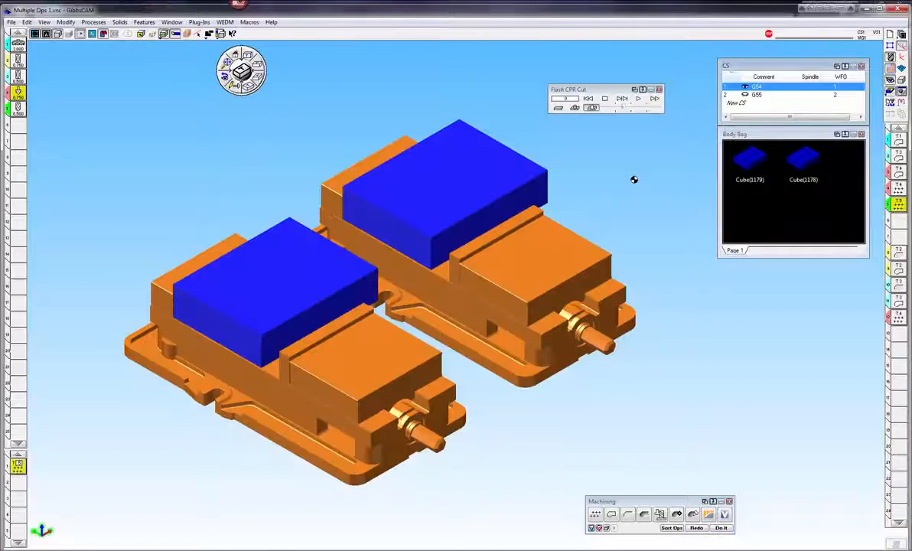
pyautogui.click(636, 99)
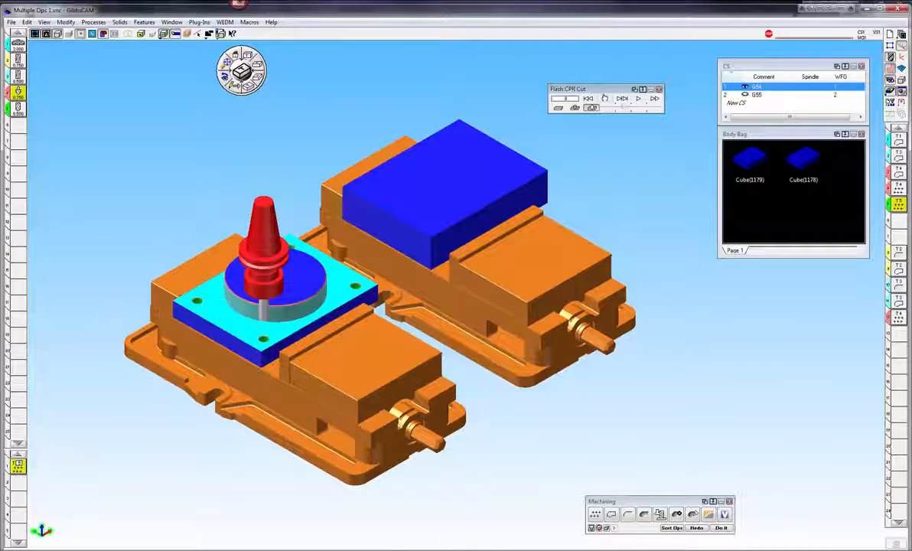
pyautogui.rightClick(601, 94)
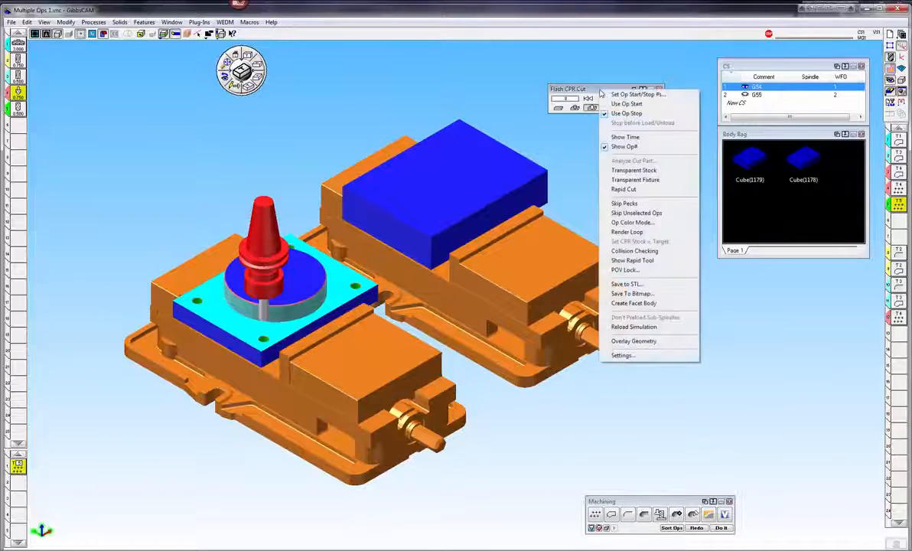
pyautogui.click(635, 303)
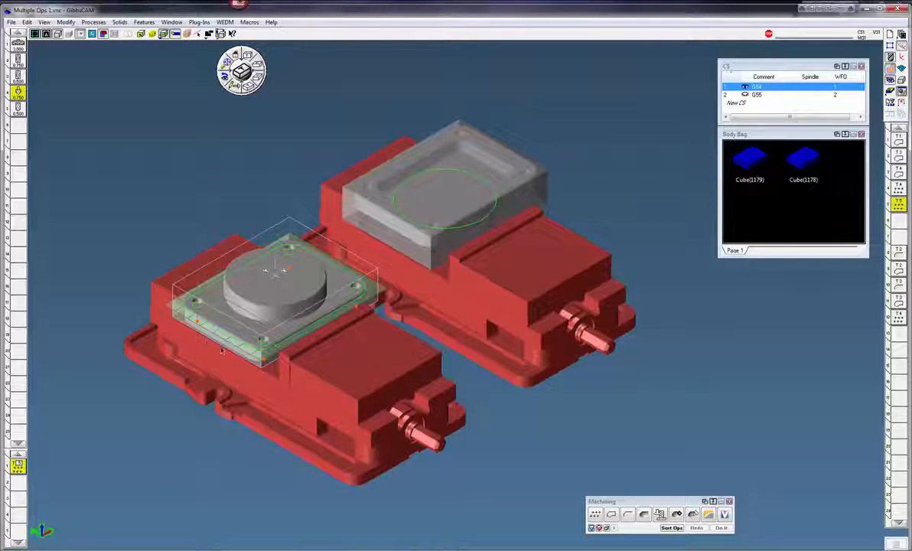
pyautogui.doubleClick(390, 375)
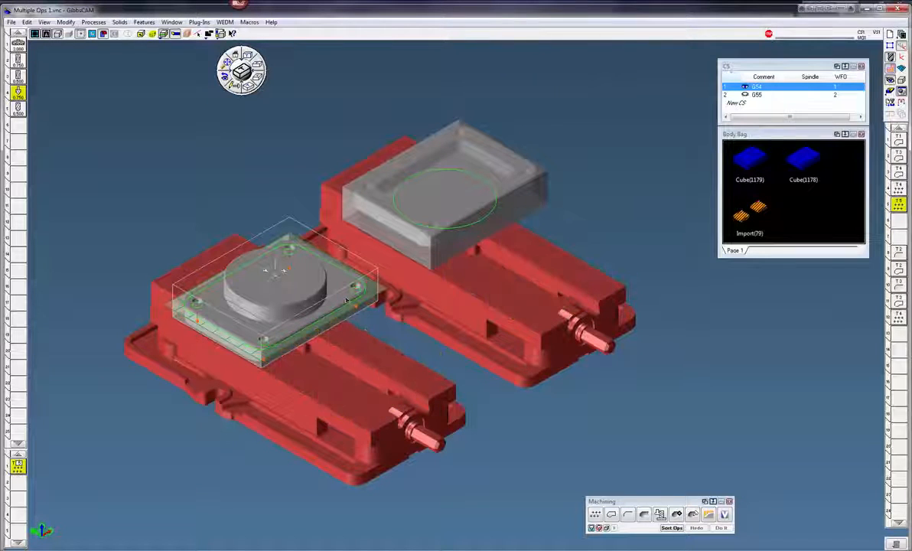
pyautogui.doubleClick(326, 284)
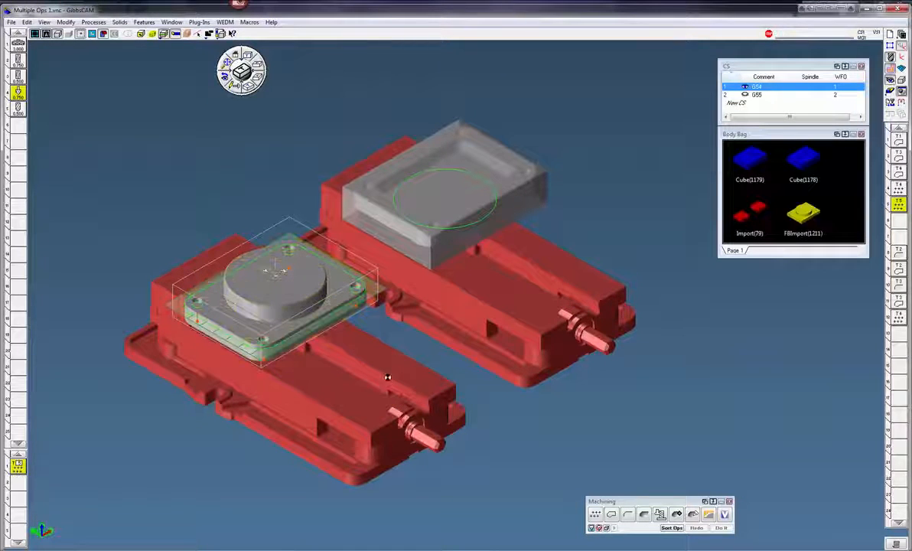
# Show the cut-stock facet body with the vises hidden and inspect it over the first part.
pyautogui.doubleClick(388, 377)
pyautogui.doubleClick(309, 285)
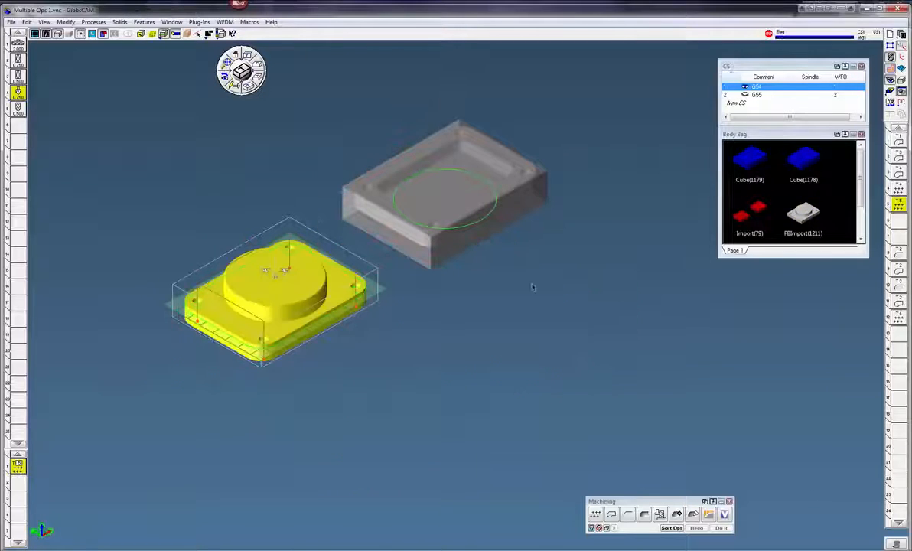
pyautogui.doubleClick(788, 218)
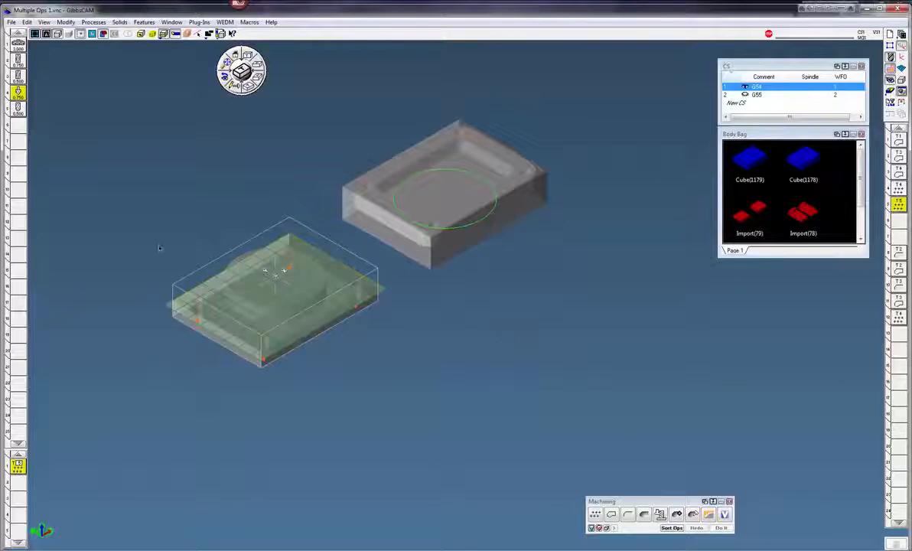
pyautogui.moveTo(128, 229); pyautogui.dragTo(409, 360)
pyautogui.click(163, 35)
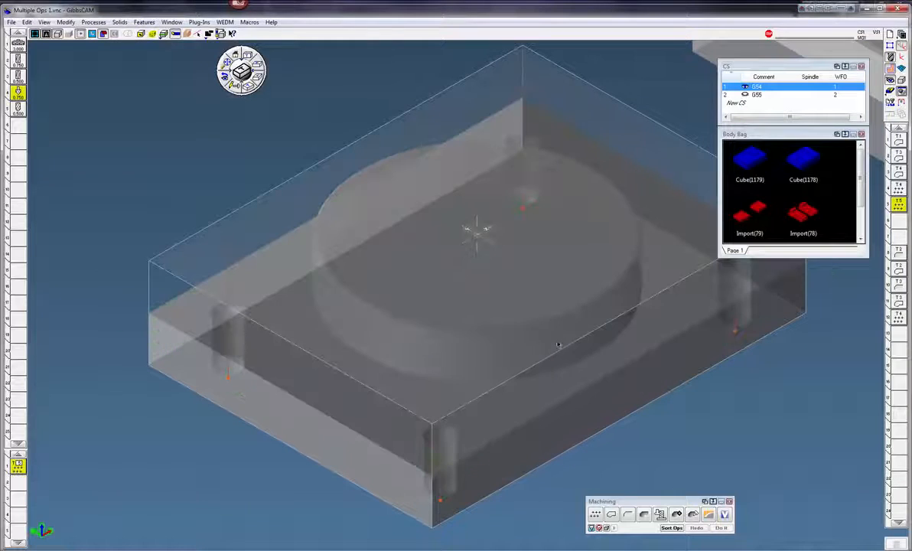
pyautogui.scroll(-1, 622, 390)
pyautogui.moveTo(608, 391); pyautogui.dragTo(608, 391, button='middle')
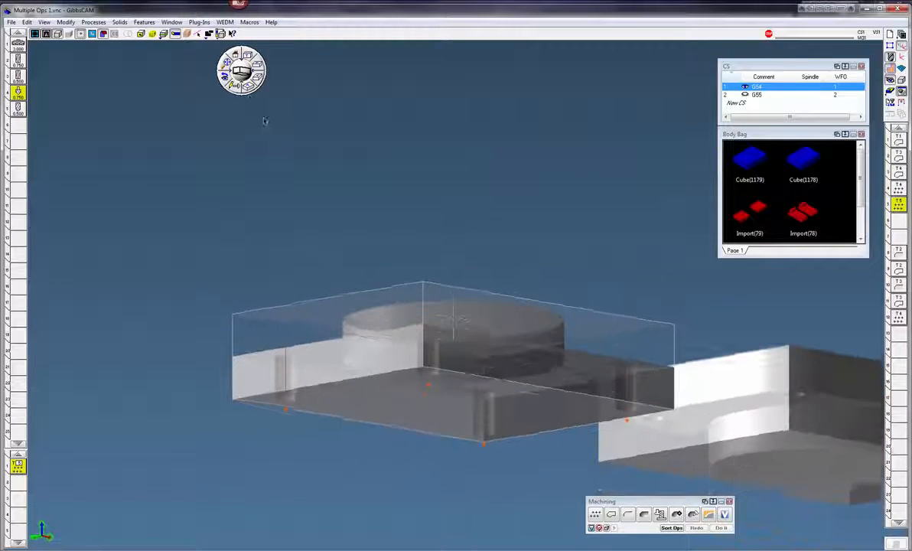
pyautogui.click(227, 79)
pyautogui.scroll(-1, 499, 263)
pyautogui.scroll(-2, 499, 263)
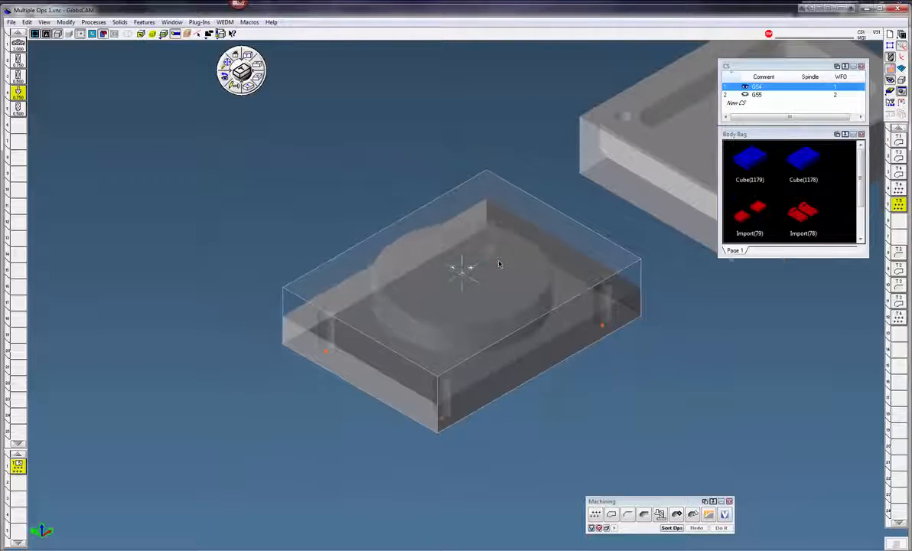
pyautogui.keyDown('shift'); pyautogui.moveTo(499, 263); pyautogui.dragTo(370, 290, button='middle'); pyautogui.keyUp('shift')
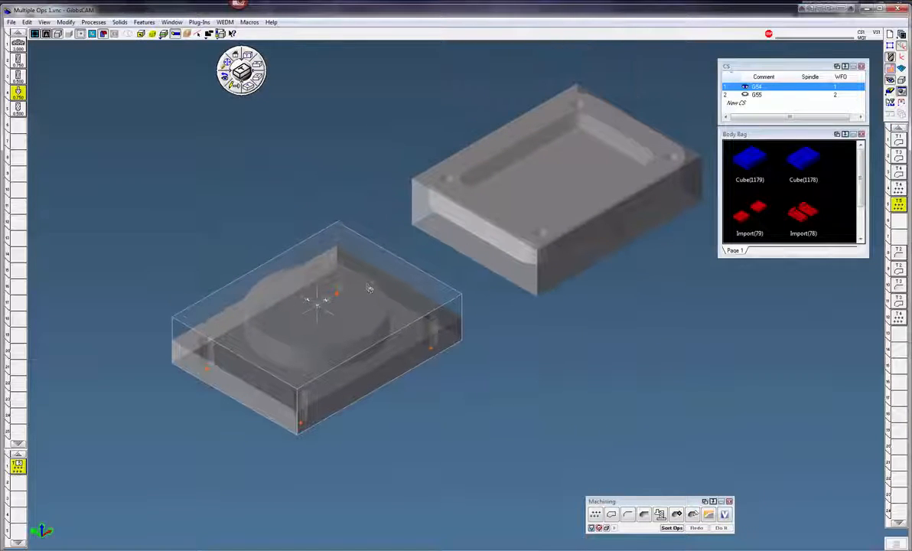
# Set the facet body's body type to Stock (Display Only).
pyautogui.click(890, 69)
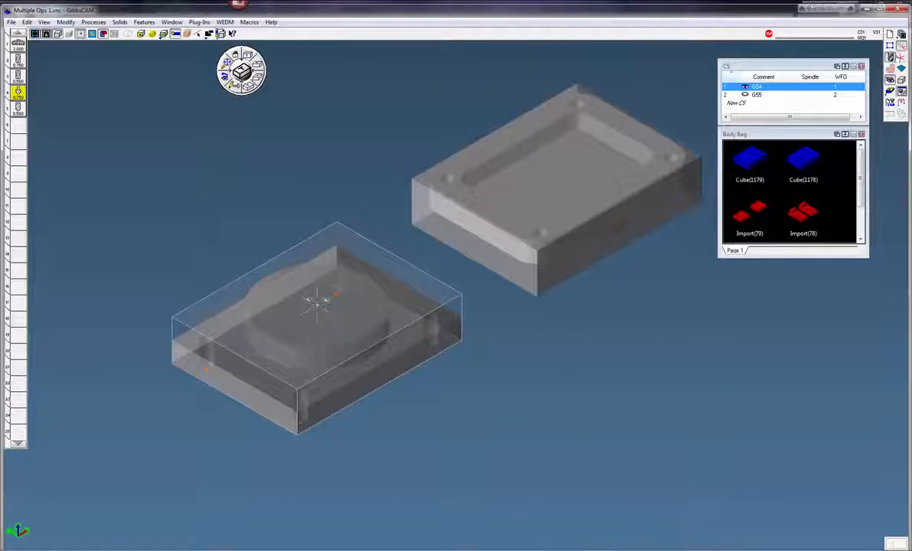
pyautogui.click(901, 58)
pyautogui.click(900, 58)
pyautogui.click(891, 58)
pyautogui.click(383, 318)
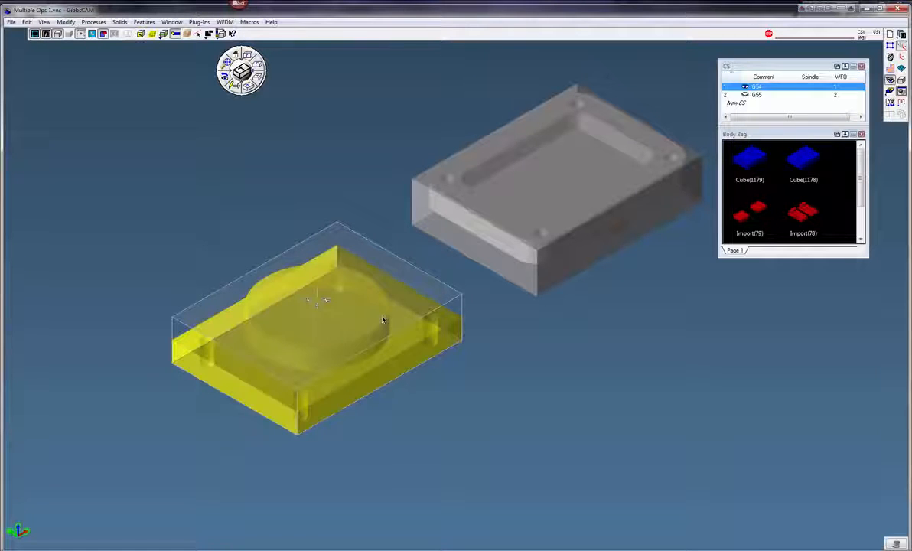
pyautogui.rightClick(364, 316)
pyautogui.moveTo(423, 342)
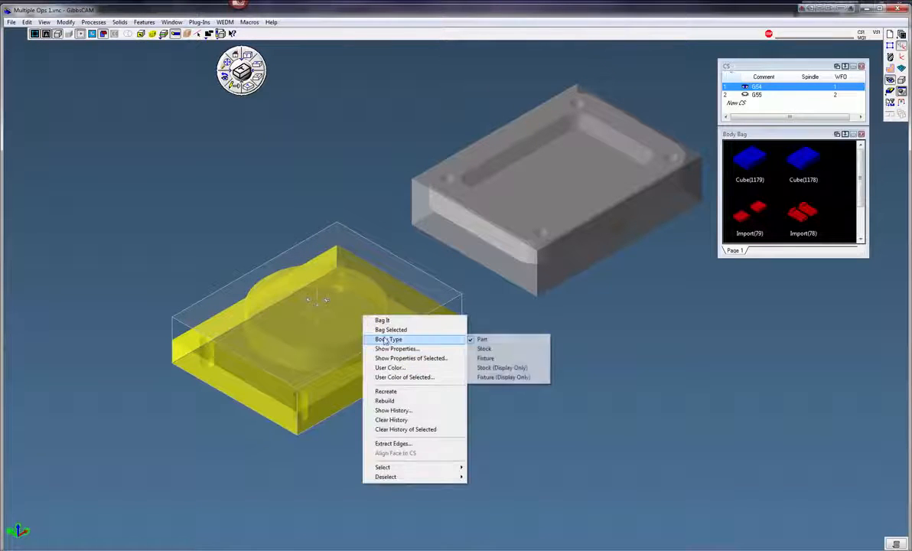
pyautogui.click(498, 368)
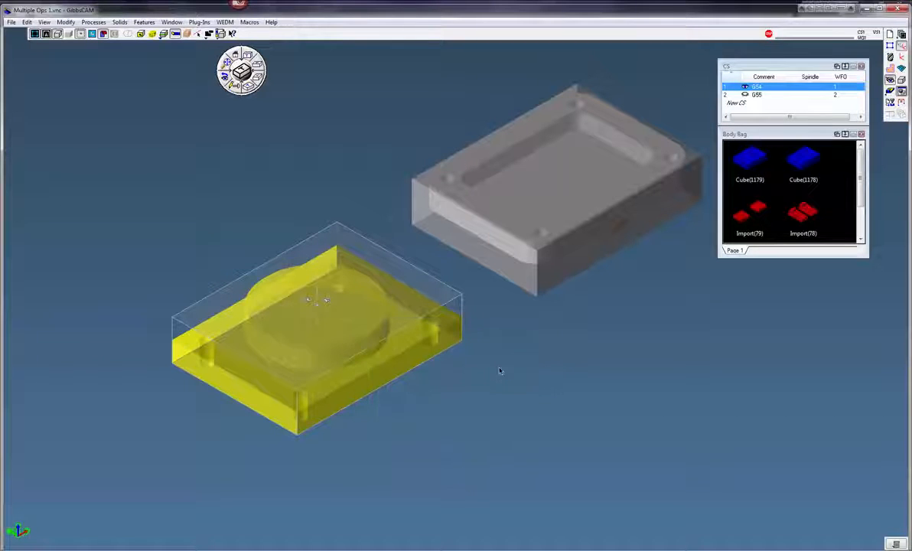
# Mirror the facet stock body in X and Z, with Z at -1, so it sits flipped over the second part.
pyautogui.click(65, 22)
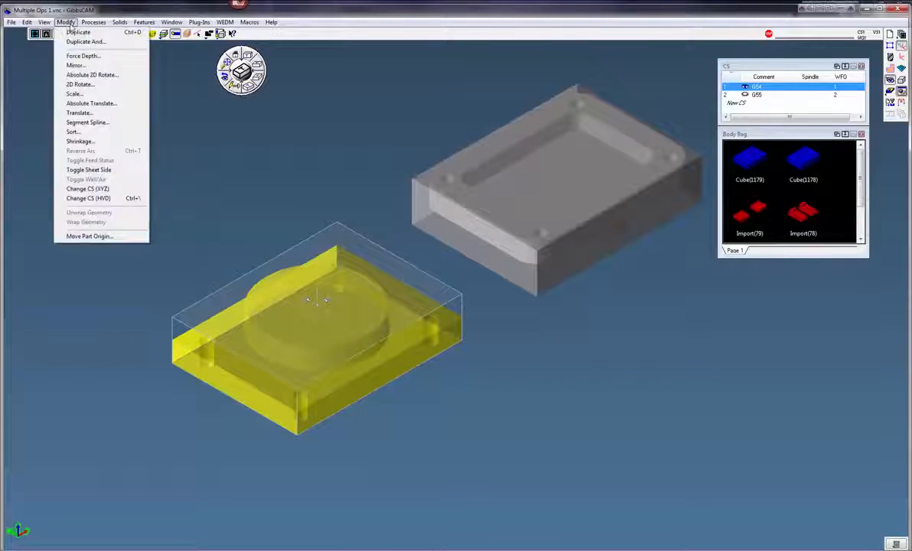
pyautogui.click(76, 65)
pyautogui.click(198, 88)
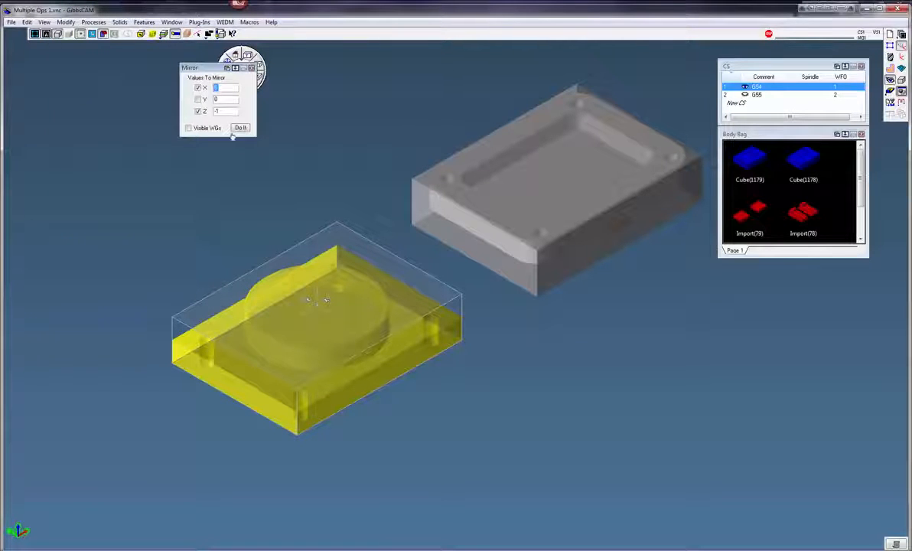
pyautogui.click(239, 128)
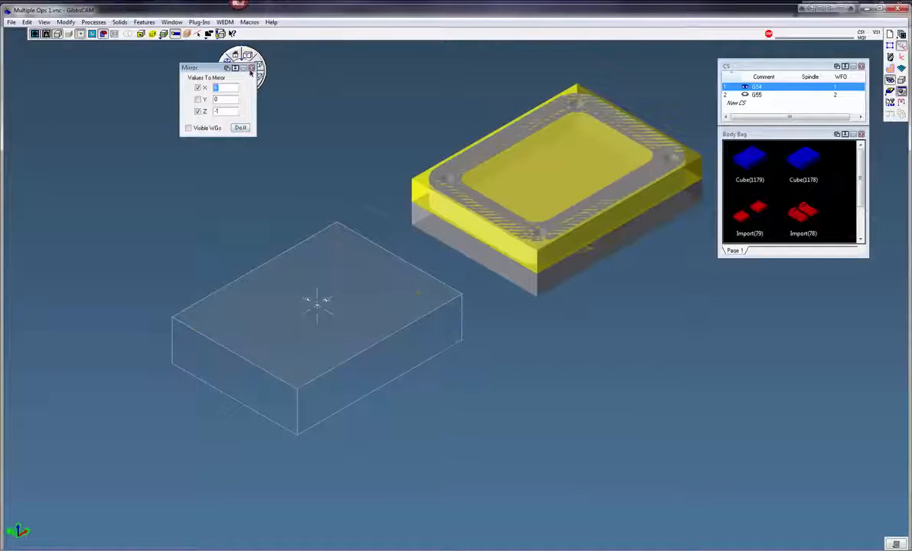
pyautogui.click(537, 314)
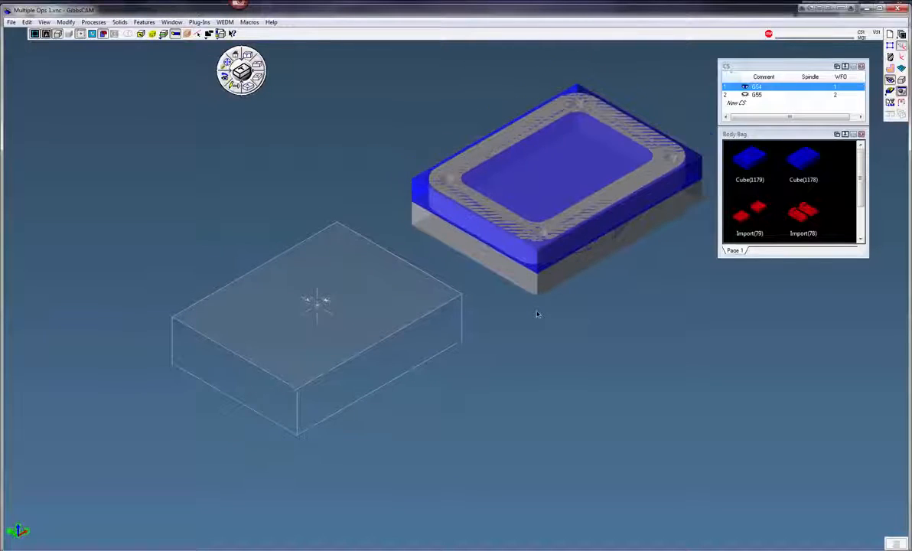
# Delete the original stock cube from the second part's position.
pyautogui.moveTo(613, 342); pyautogui.dragTo(550, 387, button='middle')
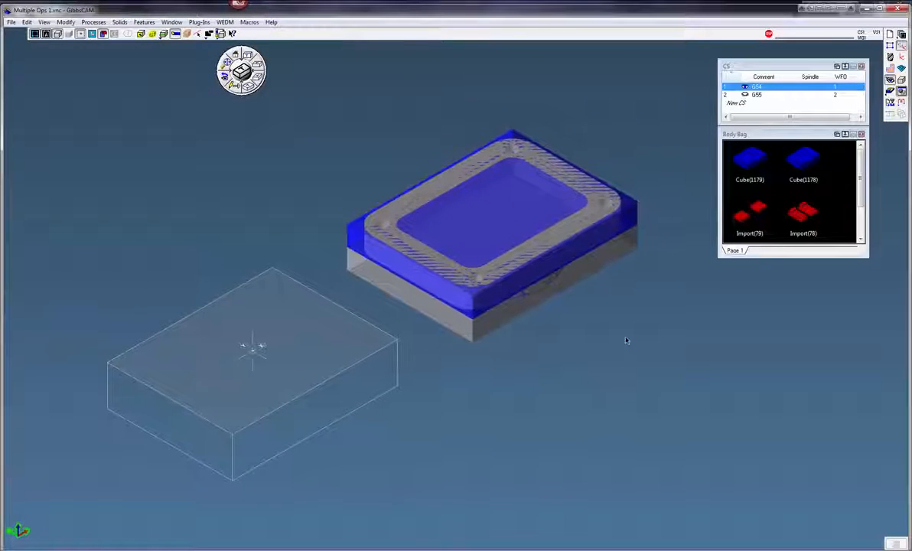
pyautogui.doubleClick(634, 211)
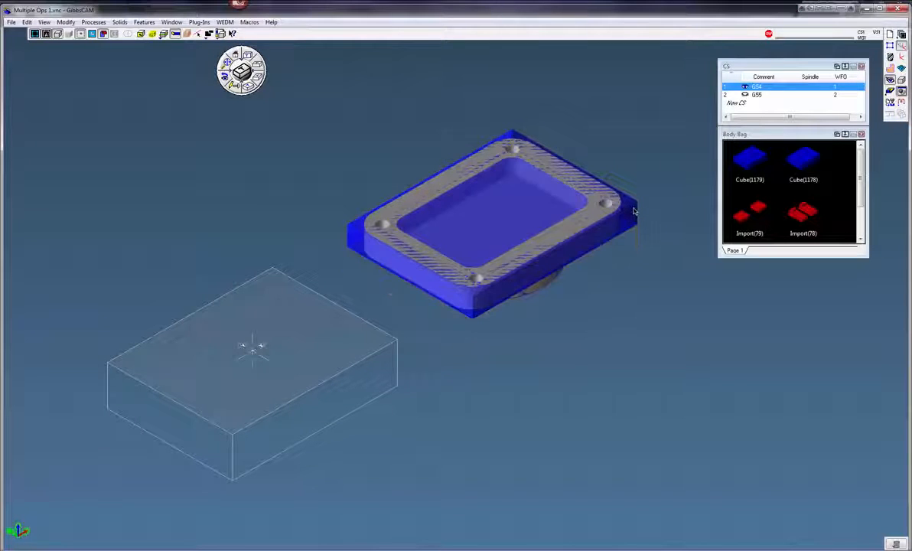
pyautogui.doubleClick(634, 211)
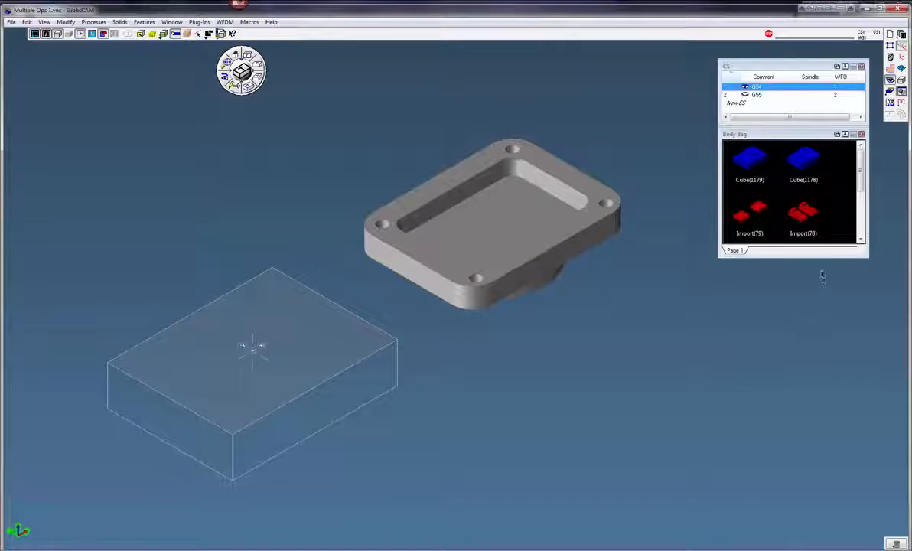
pyautogui.moveTo(820, 256); pyautogui.dragTo(820, 332)
pyautogui.doubleClick(808, 160)
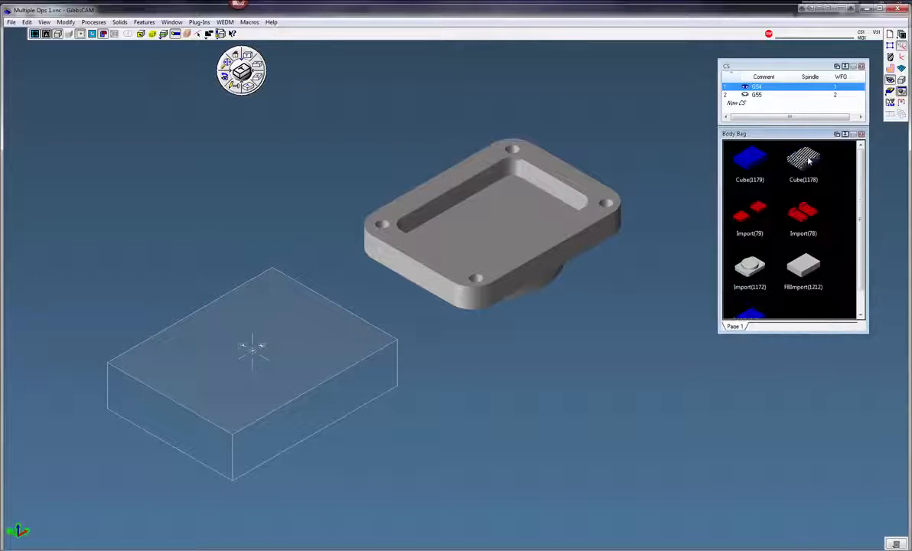
pyautogui.doubleClick(753, 159)
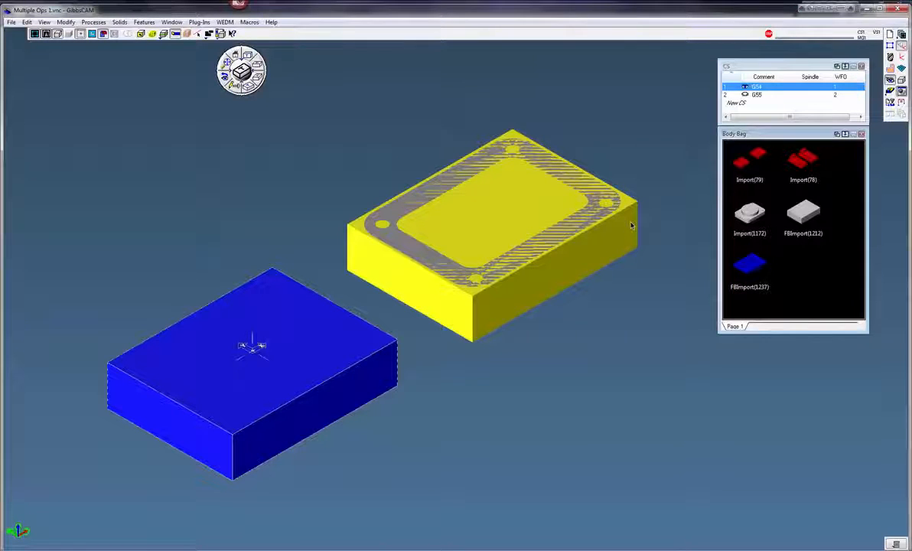
pyautogui.press('Delete')
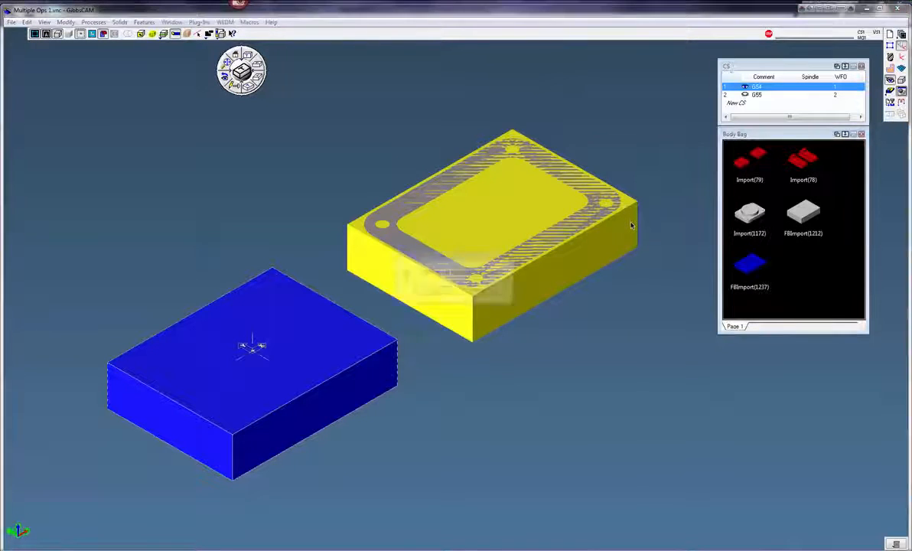
pyautogui.click(431, 292)
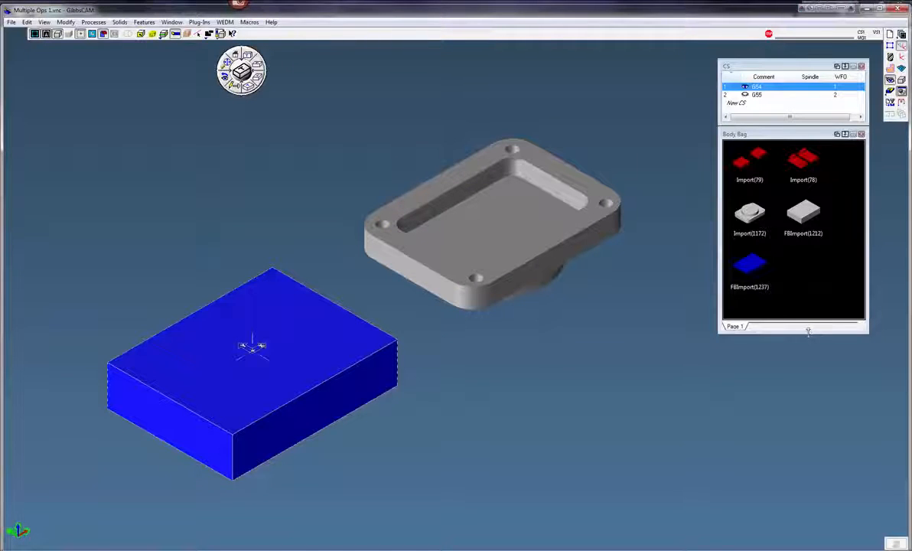
# Run the Flash CPR Cut simulation to check the mirrored stock on the second vise.
pyautogui.moveTo(808, 330); pyautogui.dragTo(808, 306)
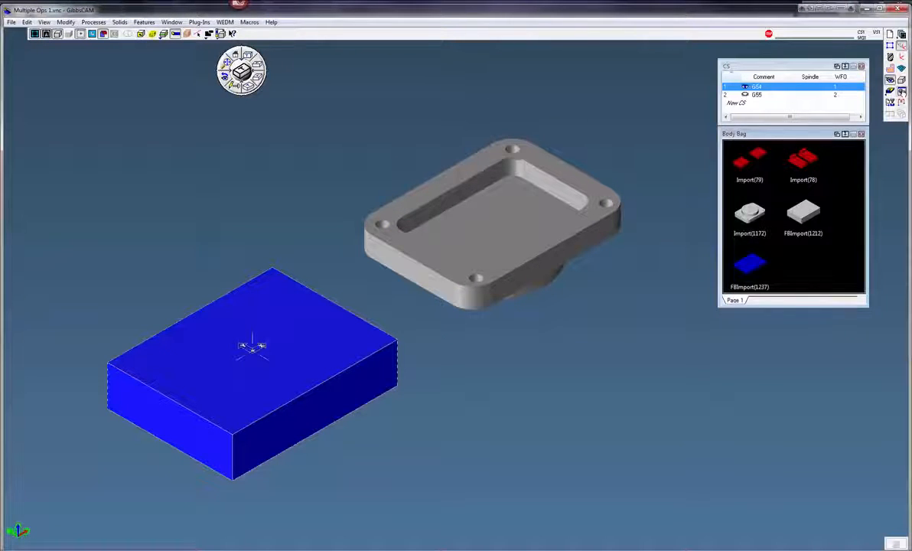
pyautogui.click(902, 92)
pyautogui.scroll(-2, 700, 189)
pyautogui.moveTo(705, 224); pyautogui.dragTo(709, 257, button='middle')
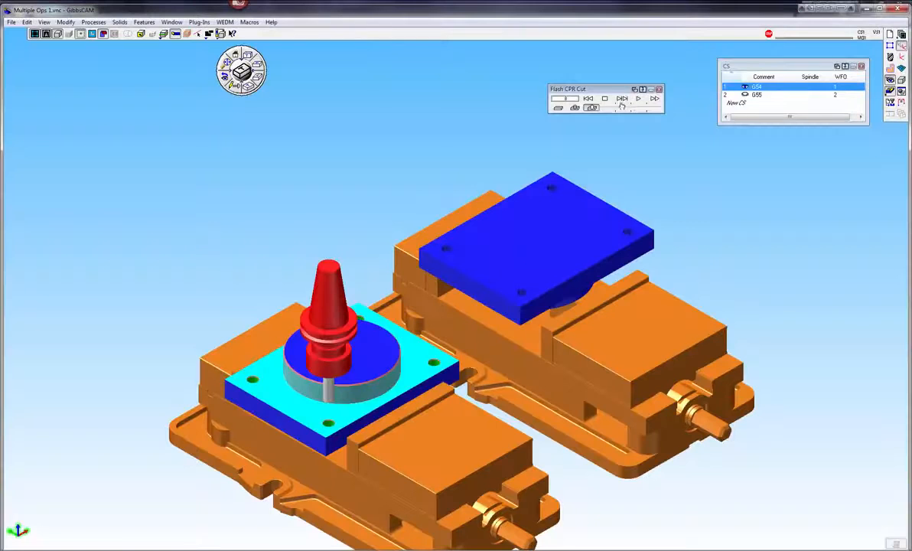
pyautogui.click(588, 99)
pyautogui.click(636, 99)
pyautogui.moveTo(705, 295)
pyautogui.mouseDown(button='middle')
pyautogui.moveTo(644, 335)
pyautogui.moveTo(705, 352)
pyautogui.moveTo(633, 336)
pyautogui.mouseUp(button='middle')
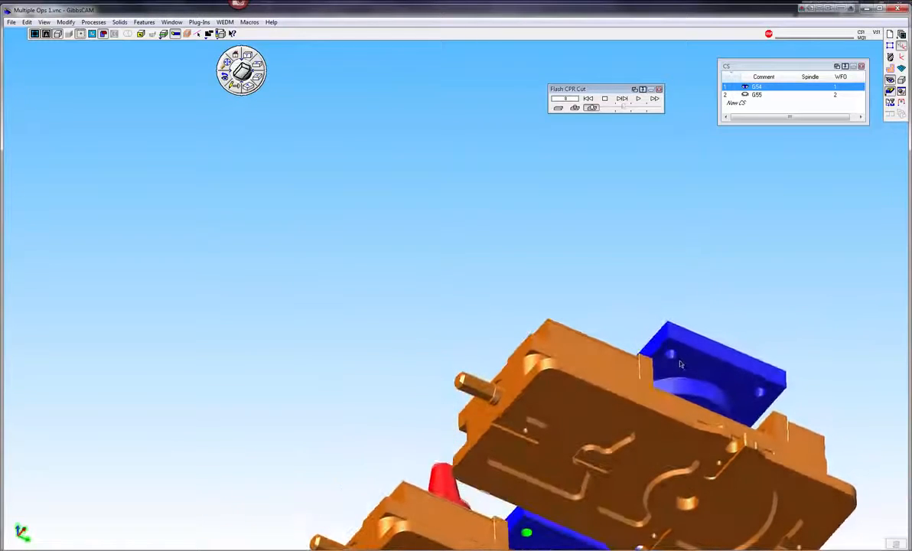
pyautogui.click(236, 88)
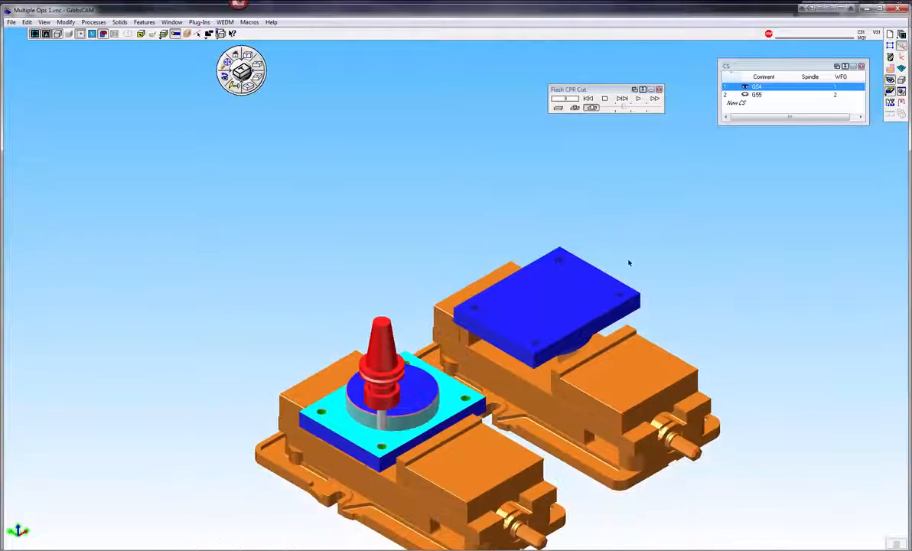
pyautogui.scroll(2, 628, 263)
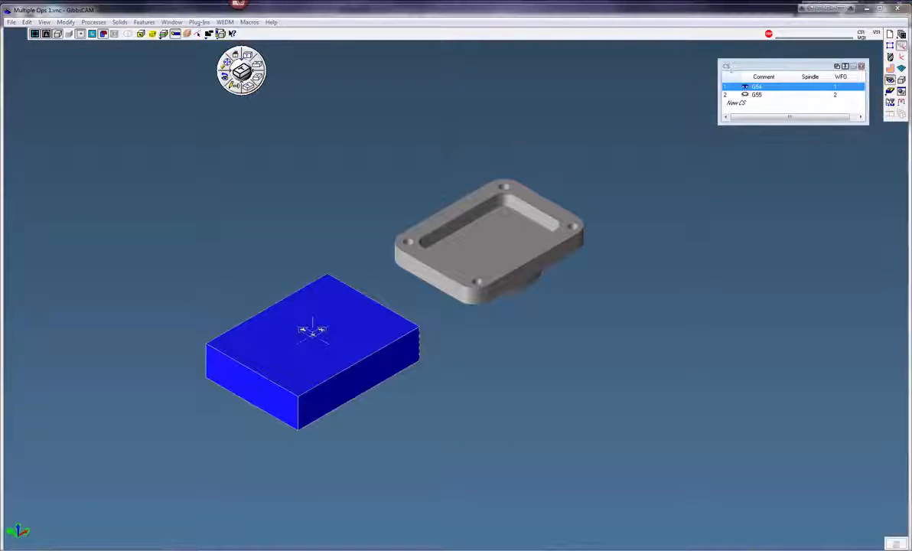
pyautogui.click(890, 69)
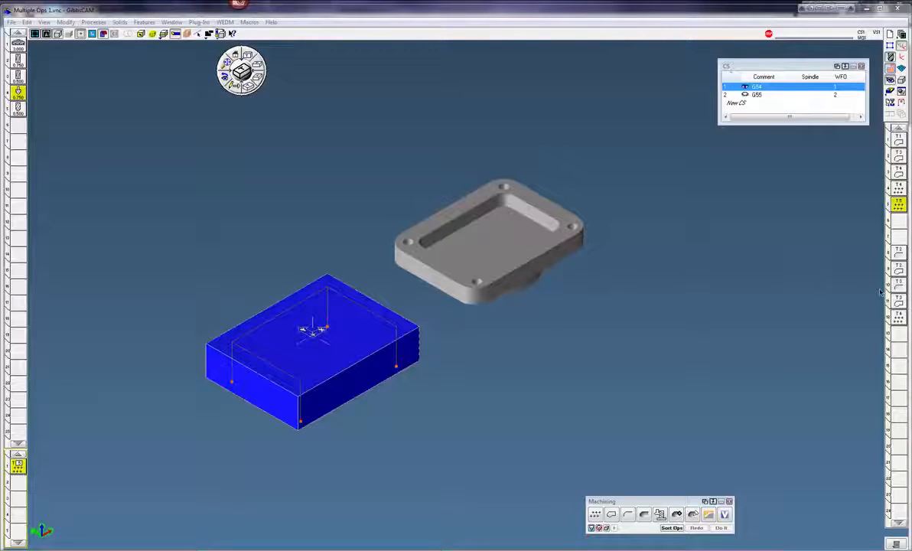
# Open the roughing pocket operation, set its machine CS to G55, and regenerate it.
pyautogui.doubleClick(897, 258)
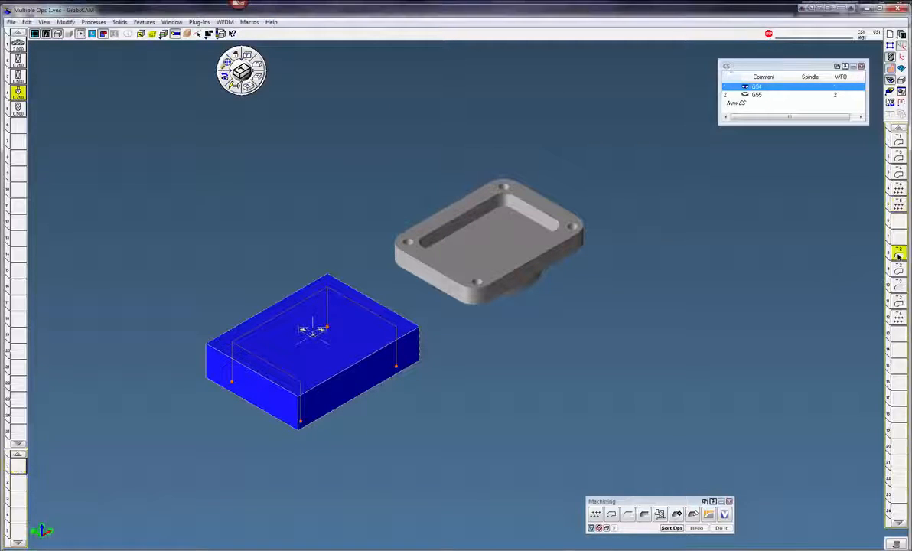
pyautogui.moveTo(704, 201); pyautogui.dragTo(742, 159)
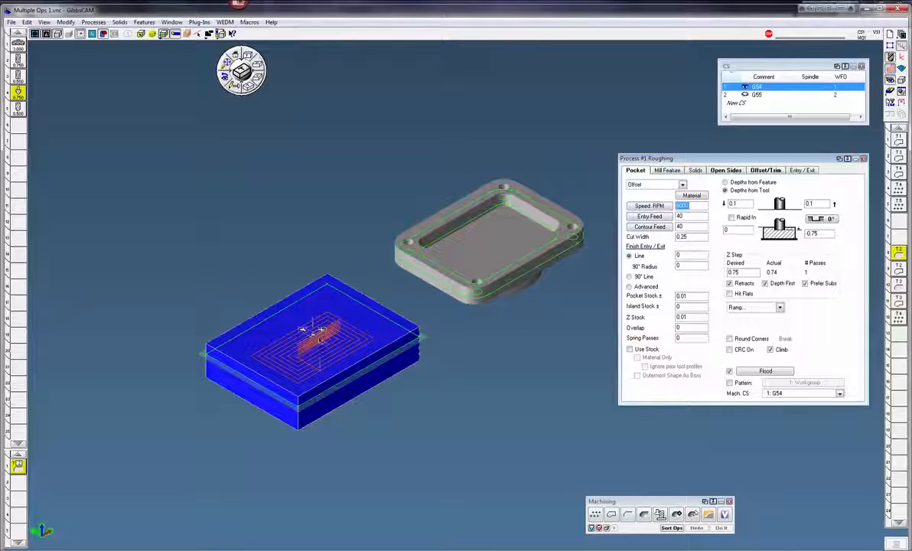
pyautogui.click(788, 393)
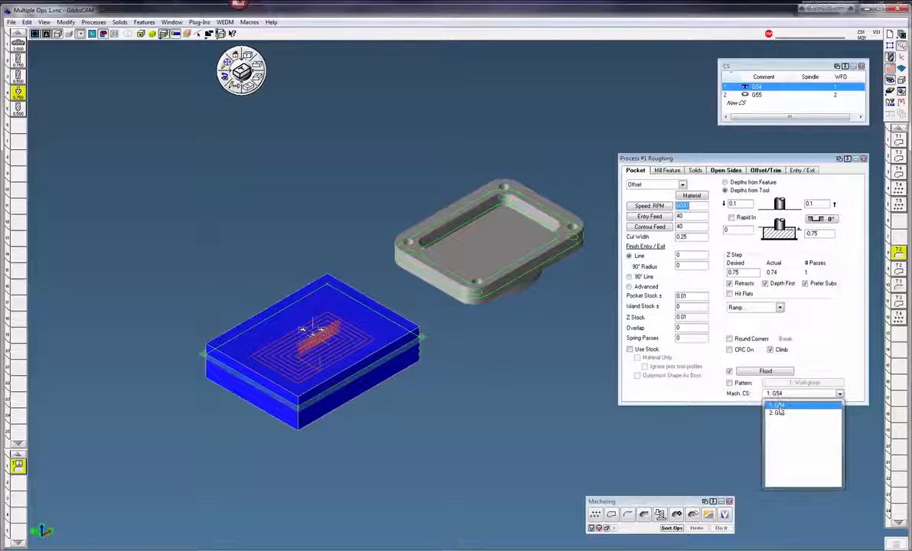
pyautogui.click(779, 414)
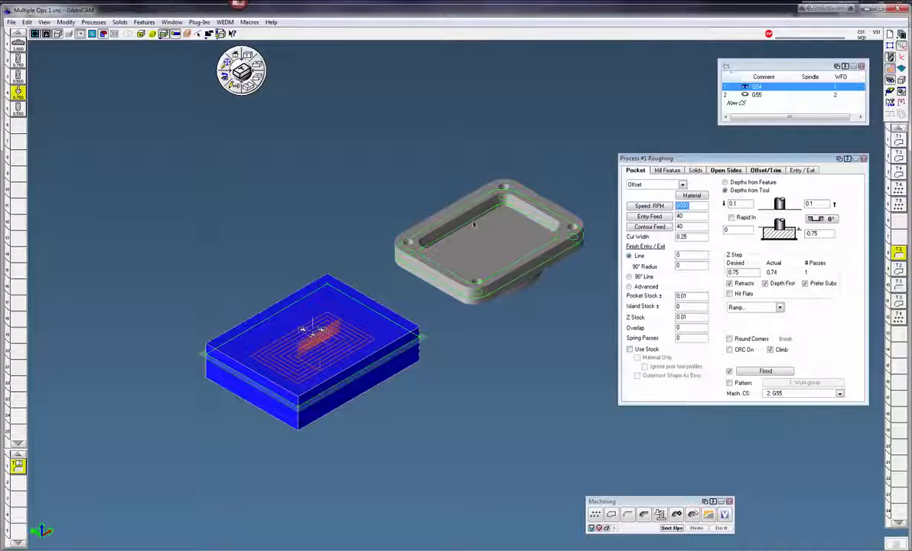
pyautogui.click(695, 527)
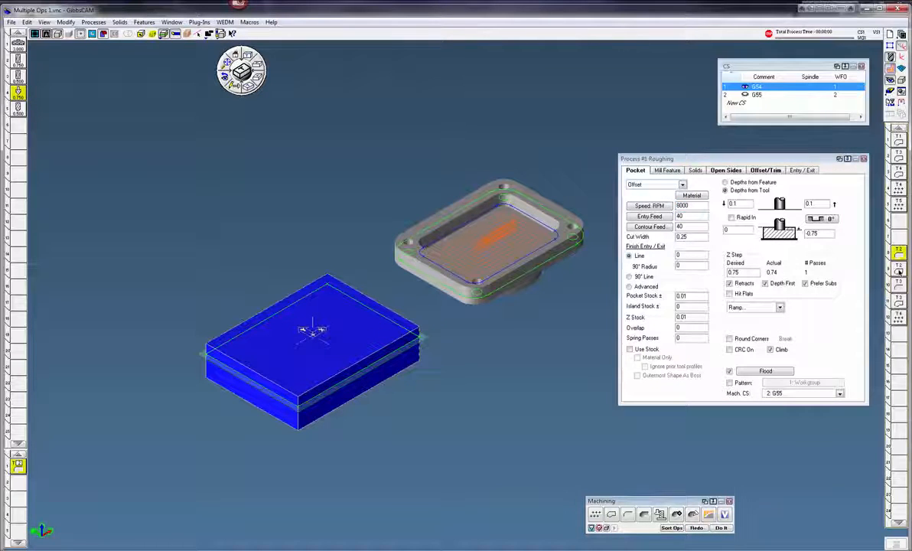
# Open the contour operation, set its machine CS to G55, and regenerate it on the second part.
pyautogui.doubleClick(896, 290)
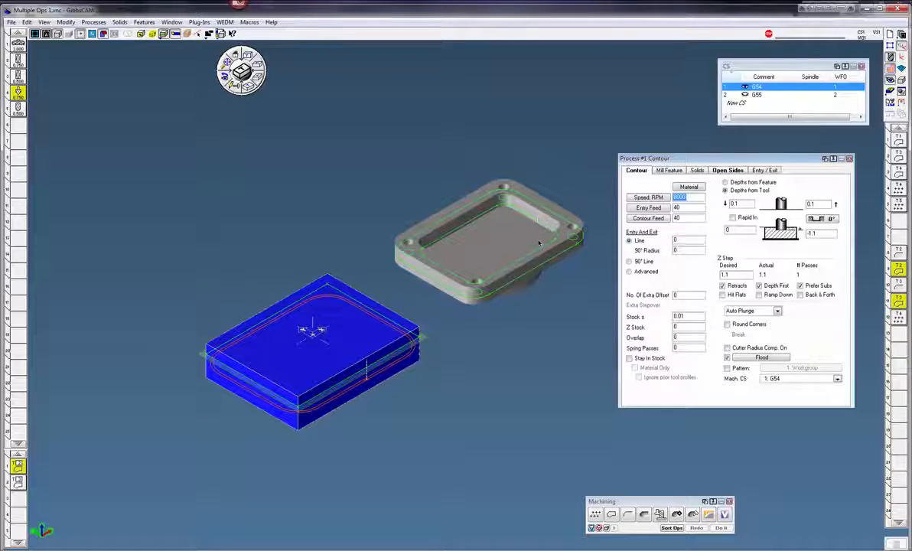
pyautogui.click(792, 380)
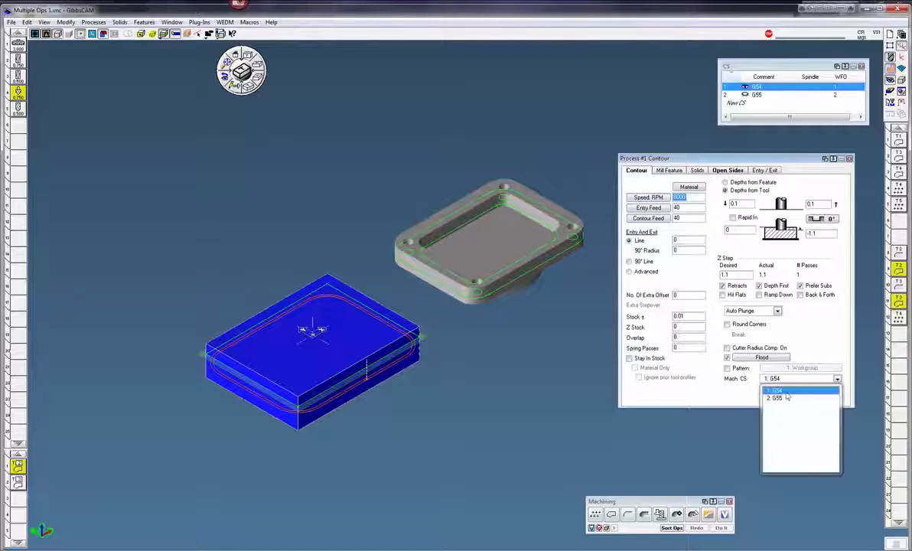
pyautogui.click(784, 398)
pyautogui.click(540, 264)
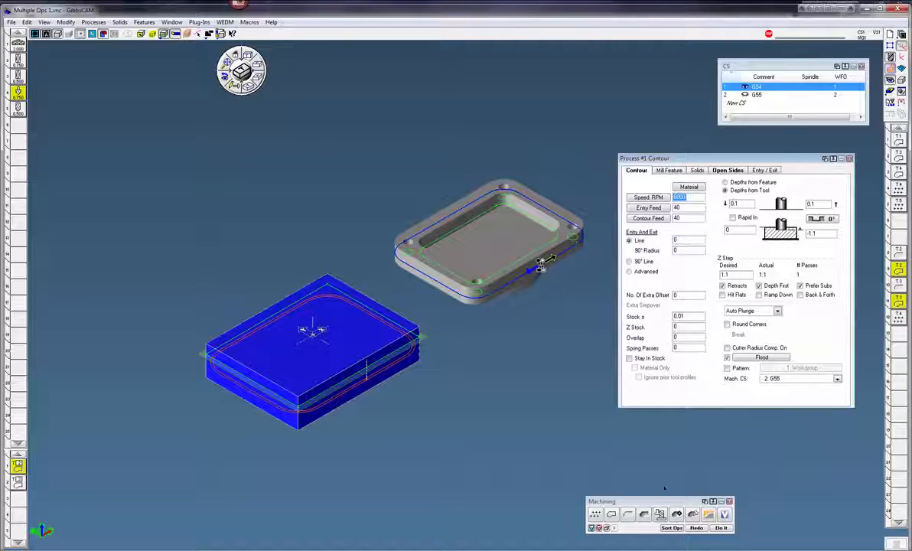
pyautogui.press('Return')
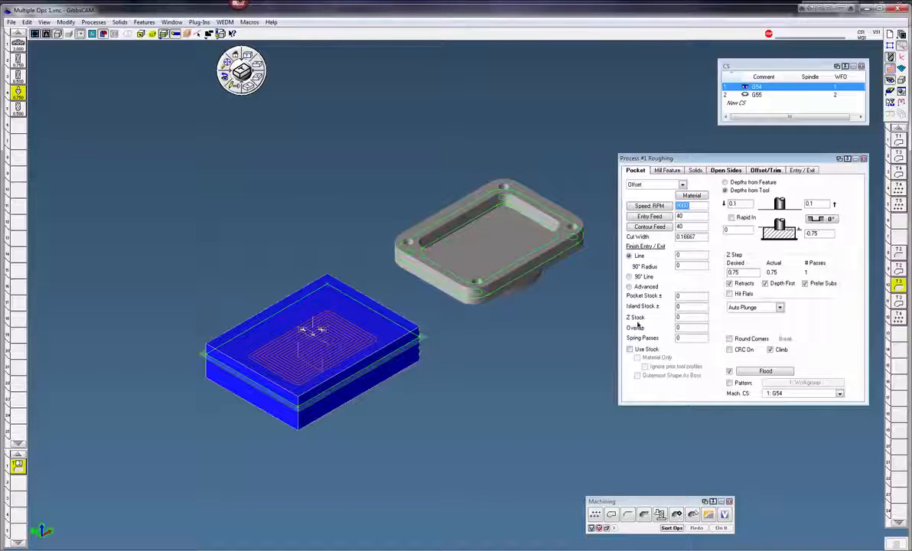
# Set the roughing operation's machine CS to G55 and redo it on the second part's pocket.
pyautogui.click(802, 394)
pyautogui.click(780, 412)
pyautogui.doubleClick(466, 224)
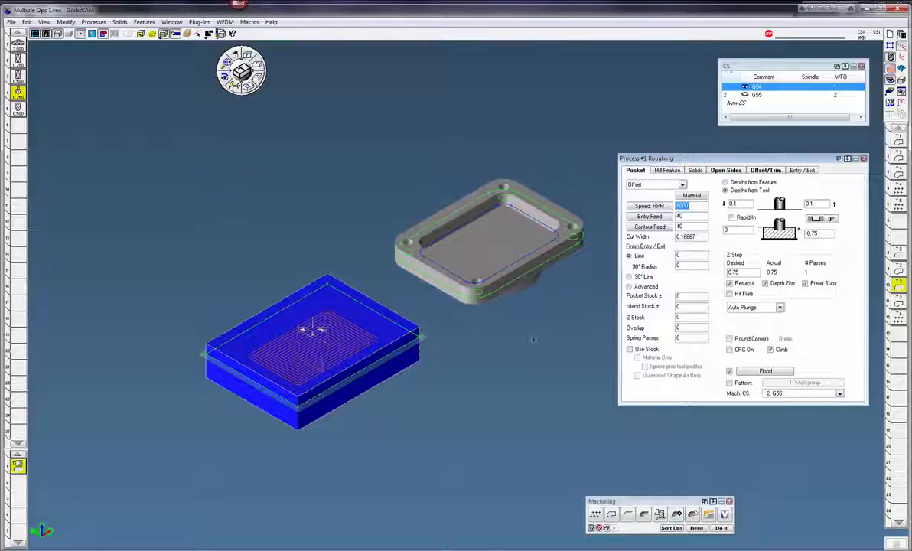
pyautogui.click(692, 527)
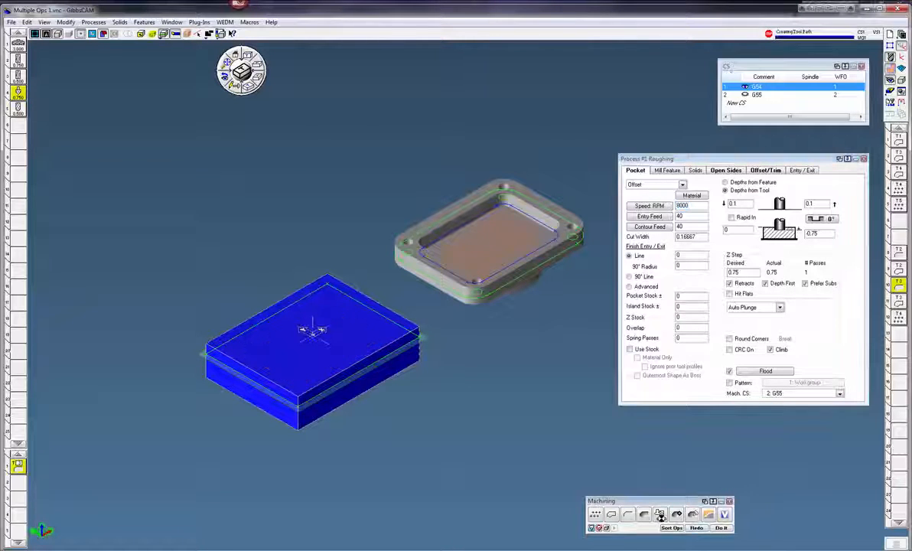
# Open the holes operation, set its machine CS to G55, select the second part's four holes, and regenerate it.
pyautogui.click(900, 321)
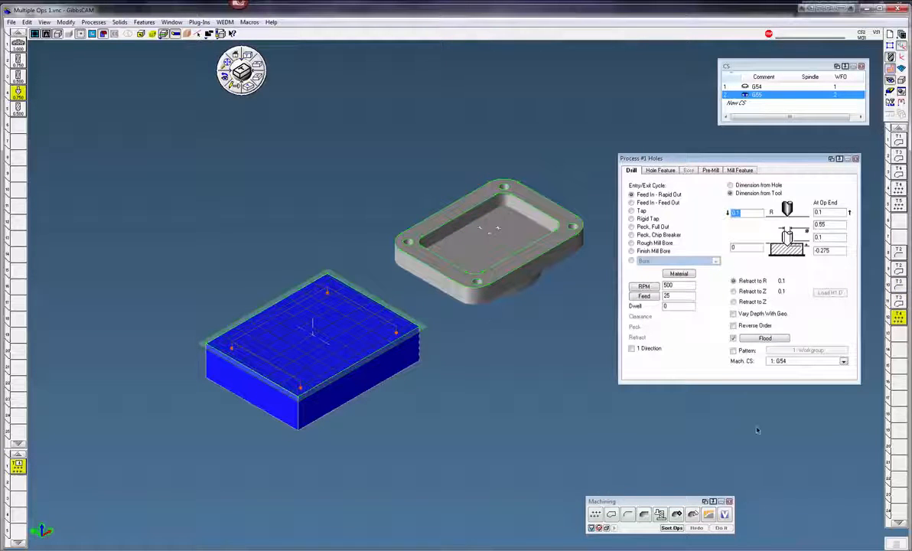
pyautogui.click(779, 362)
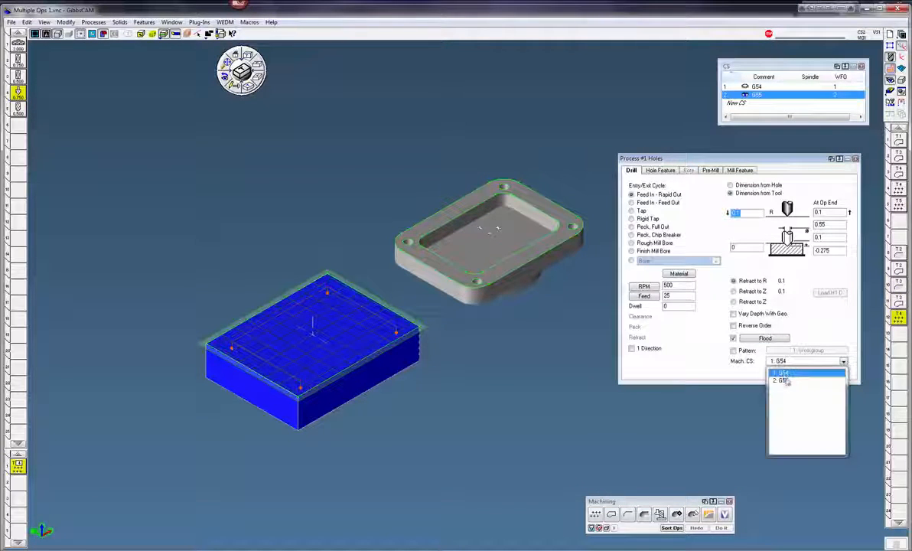
pyautogui.click(777, 377)
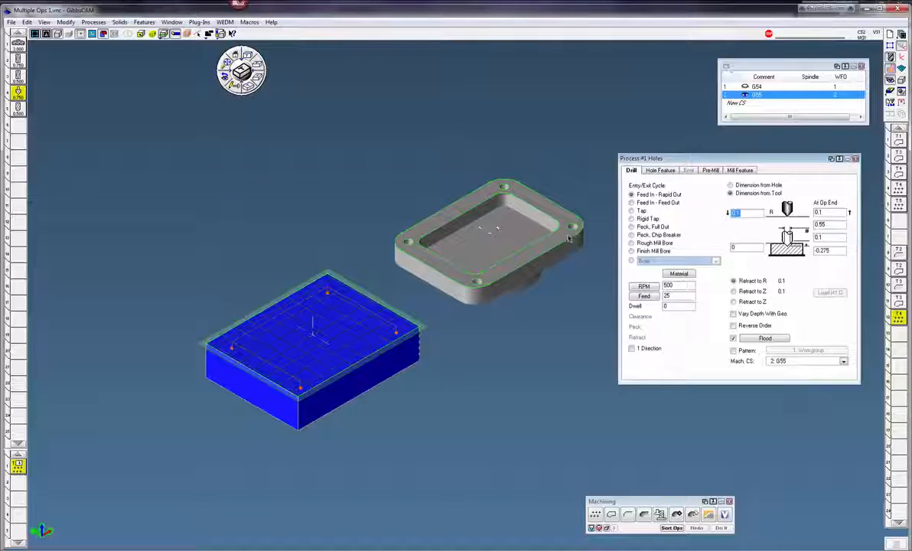
pyautogui.click(505, 188)
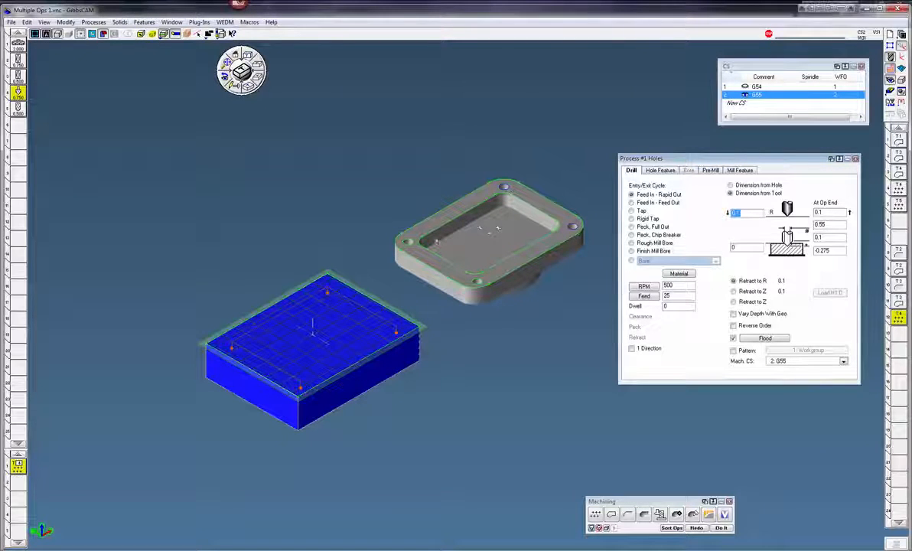
pyautogui.click(409, 243)
pyautogui.click(475, 281)
pyautogui.click(696, 527)
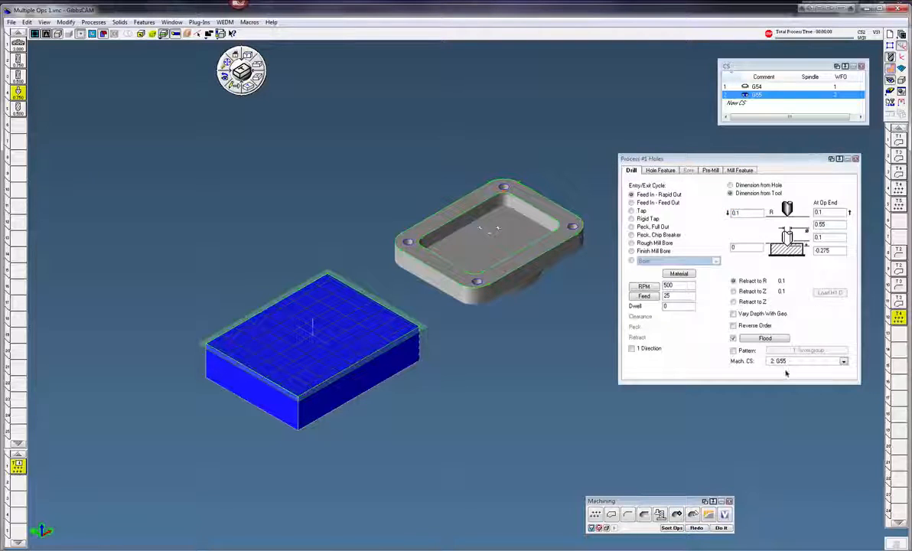
# Close the operation dialog and run the Flash CPR Cut simulation to check machining on both vises.
pyautogui.click(855, 158)
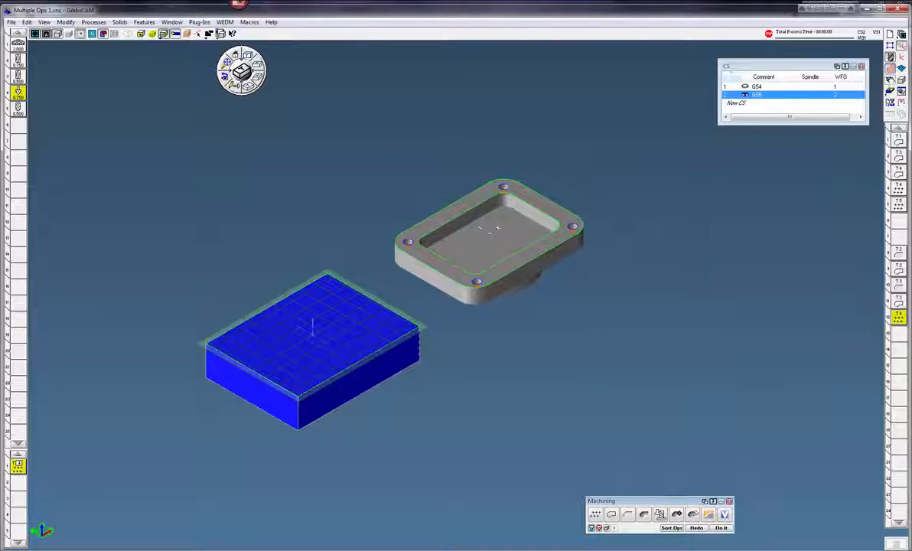
pyautogui.click(890, 70)
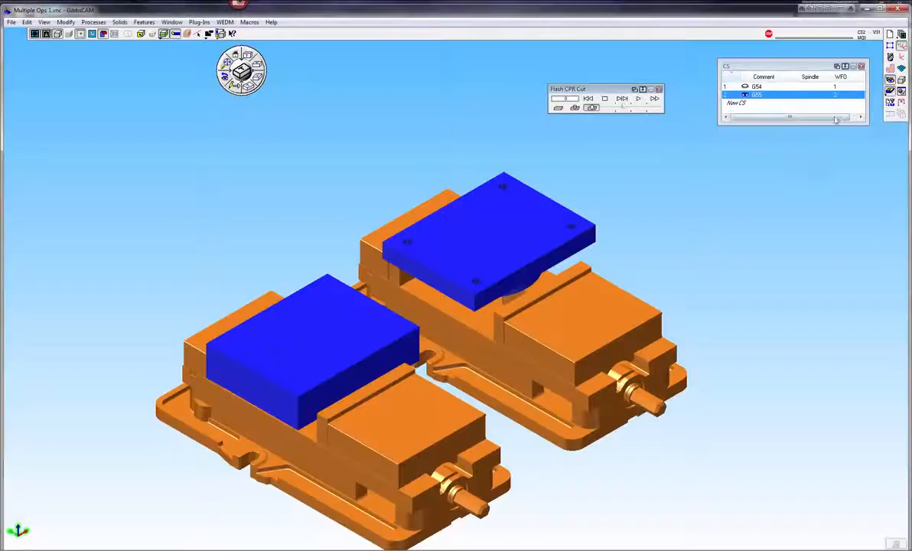
pyautogui.click(638, 98)
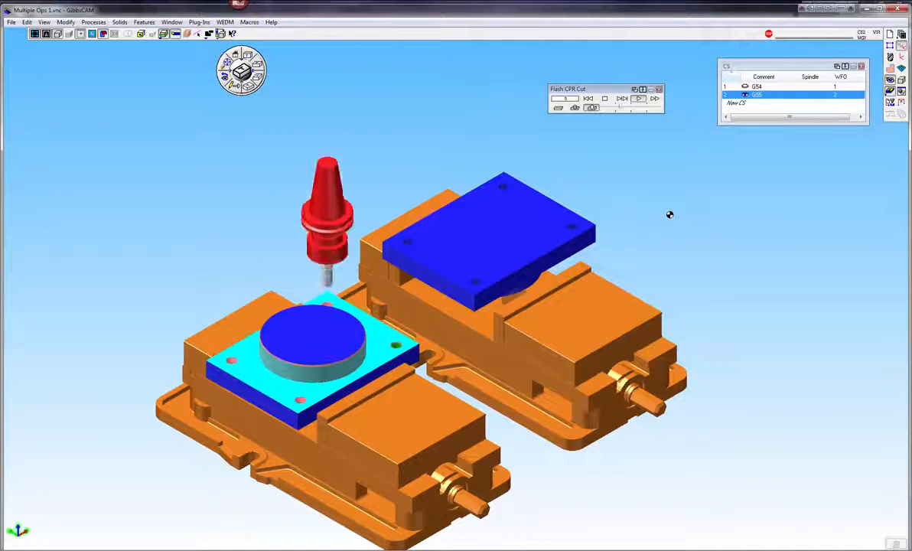
pyautogui.click(638, 98)
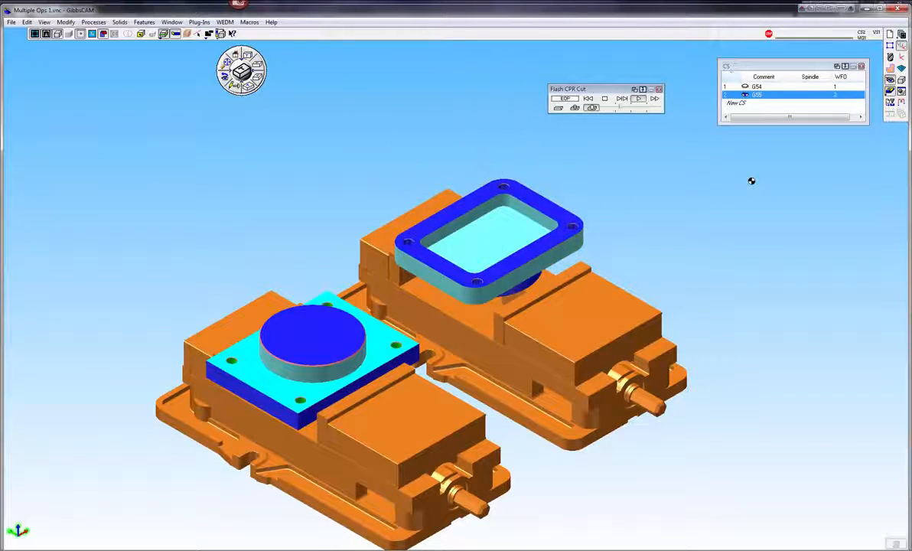
pyautogui.moveTo(337, 159); pyautogui.dragTo(665, 310)
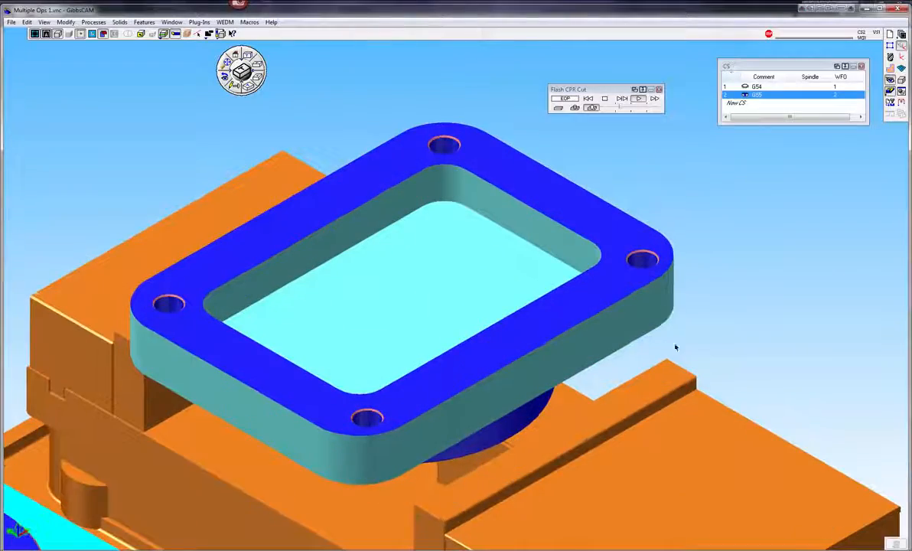
pyautogui.moveTo(685, 341); pyautogui.dragTo(685, 341, button='middle')
pyautogui.click(227, 63)
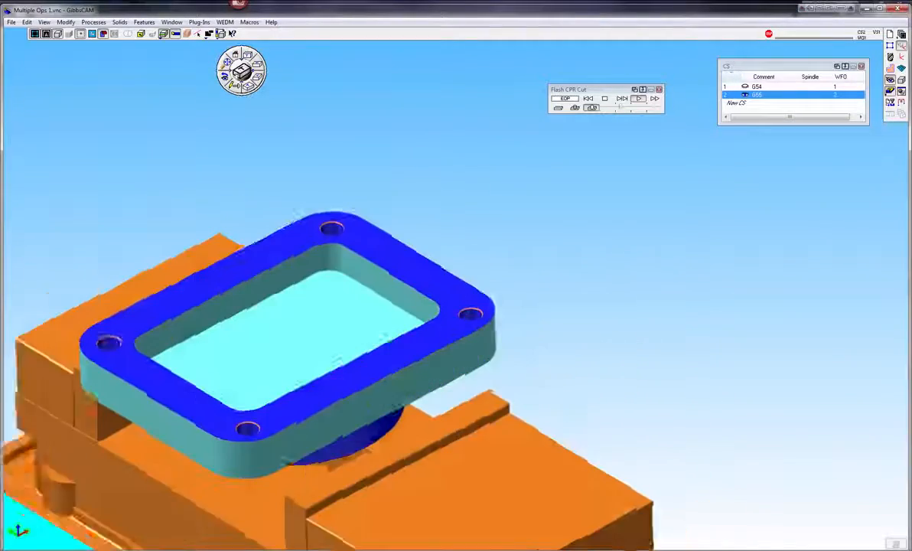
pyautogui.scroll(-6, 492, 197)
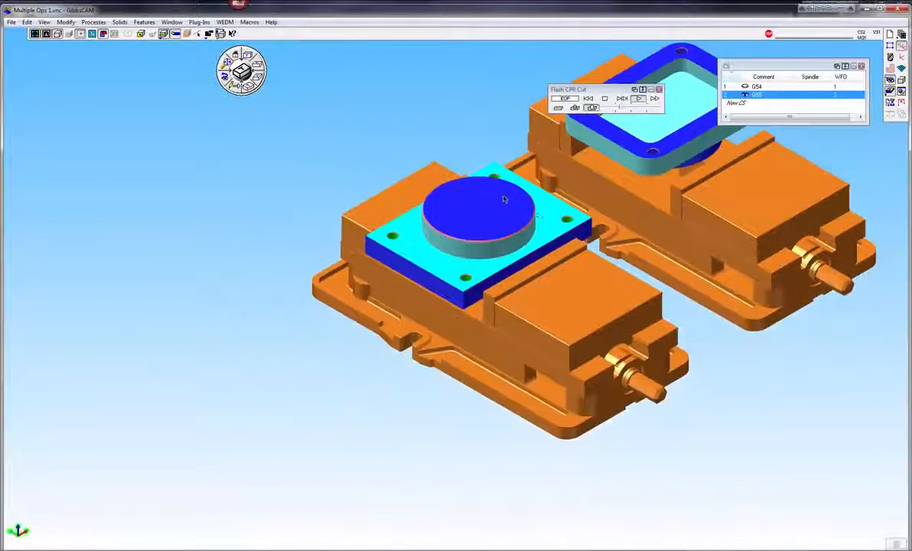
pyautogui.moveTo(465, 195); pyautogui.dragTo(370, 295, button='middle')
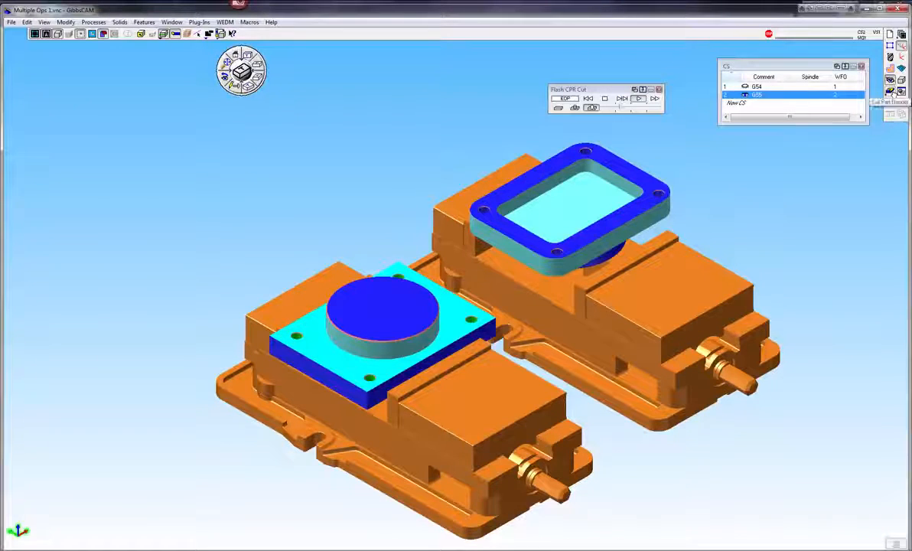
pyautogui.click(889, 91)
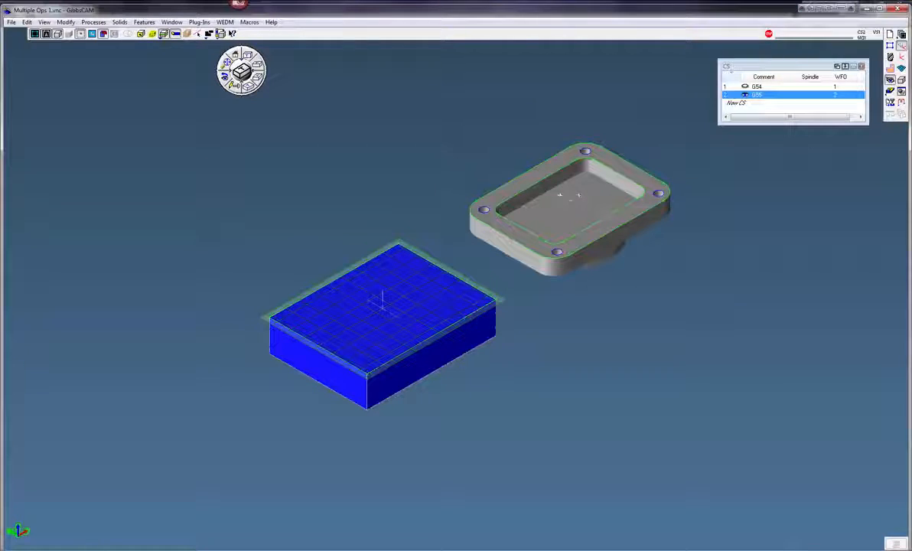
# Post process the program and review the G54 and G55 sections of the posted code.
pyautogui.click(900, 91)
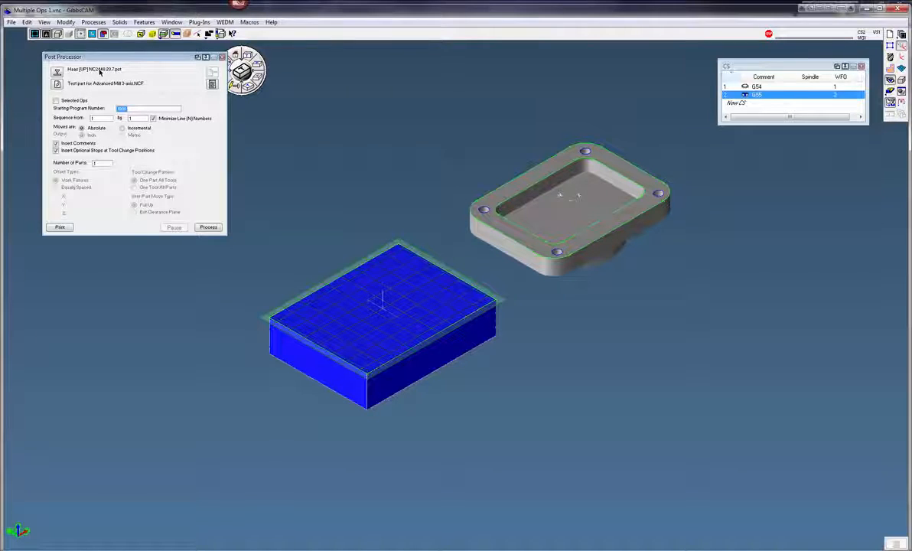
pyautogui.click(208, 228)
pyautogui.click(170, 114)
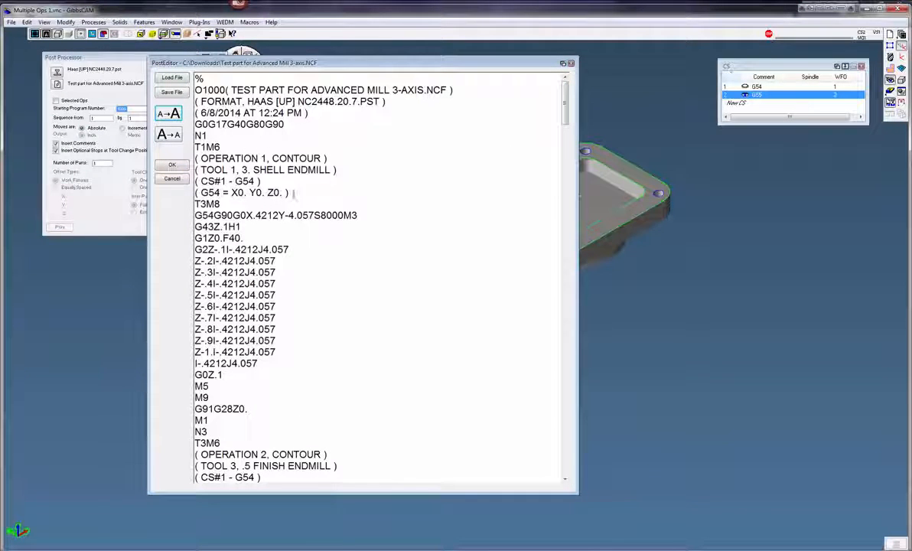
pyautogui.moveTo(567, 108); pyautogui.dragTo(583, 223)
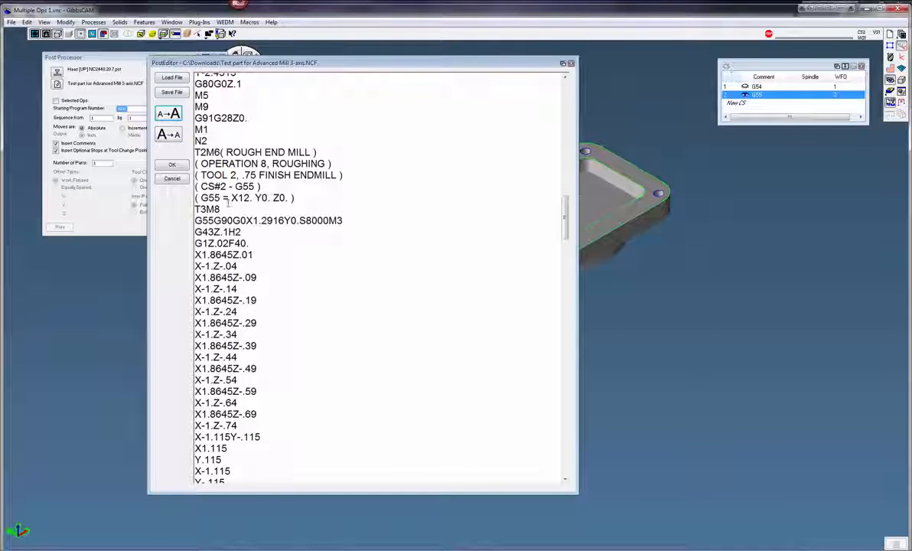
pyautogui.moveTo(565, 211); pyautogui.dragTo(567, 420)
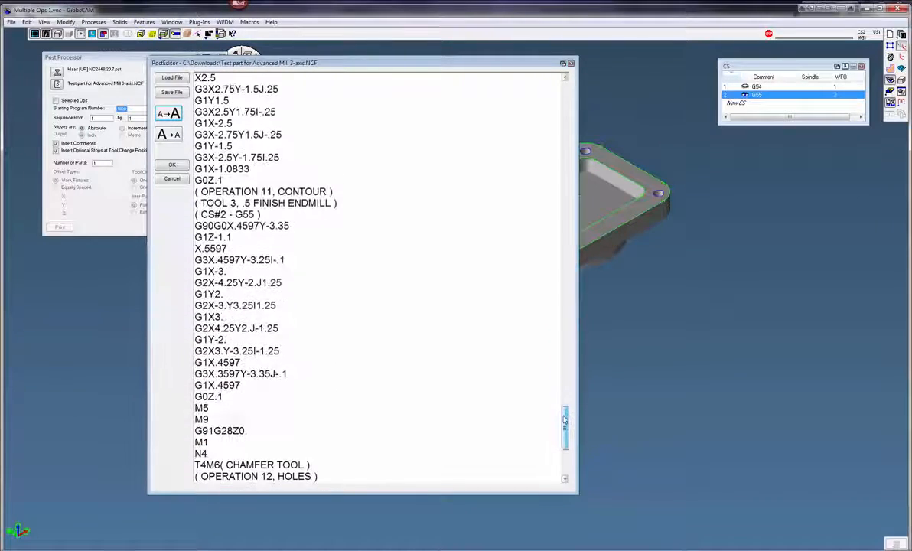
pyautogui.click(171, 179)
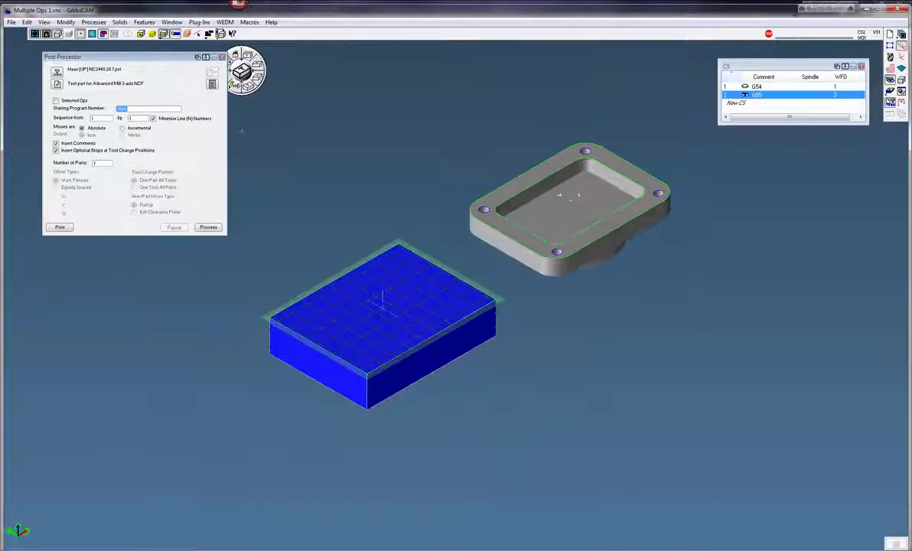
pyautogui.click(889, 56)
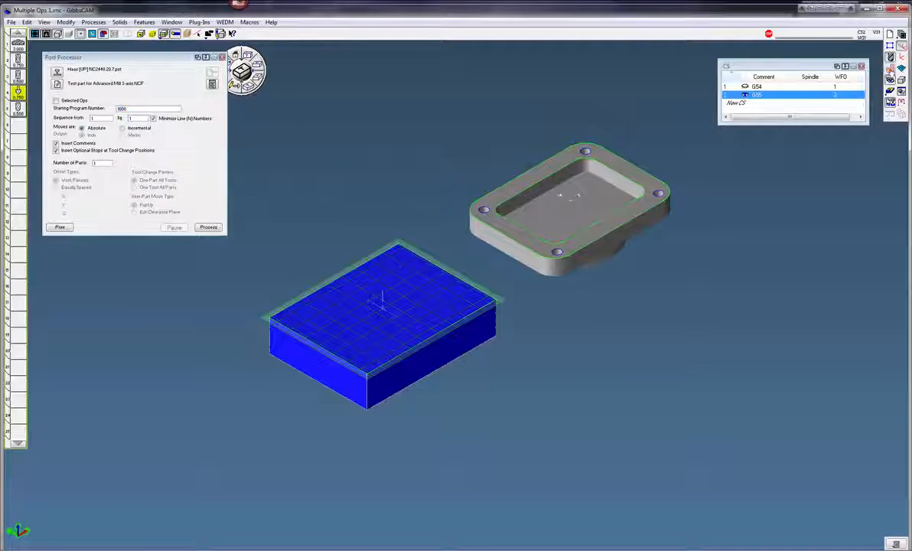
pyautogui.click(891, 70)
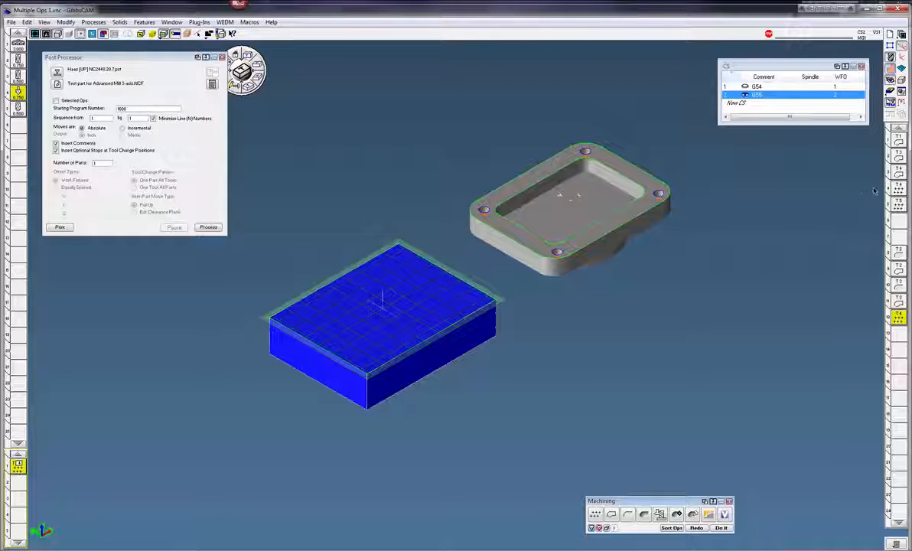
pyautogui.click(899, 222)
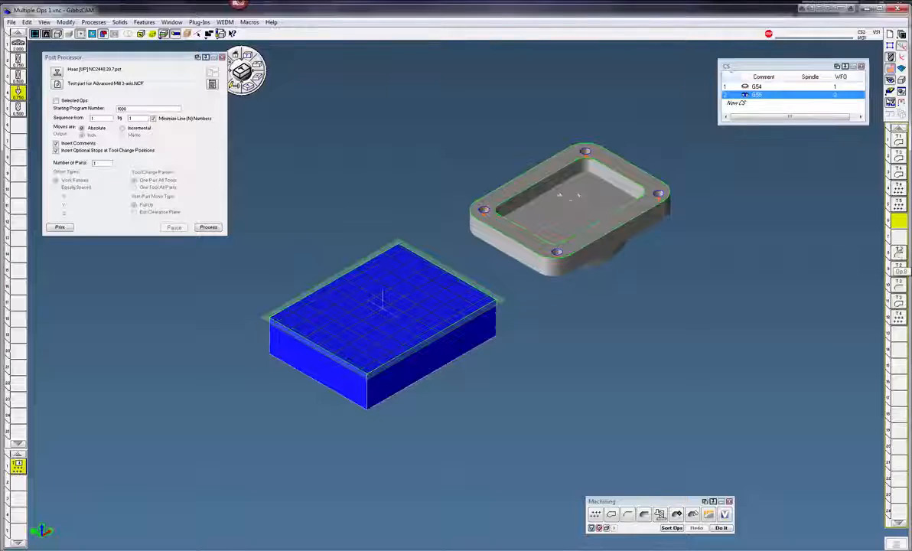
pyautogui.rightClick(899, 253)
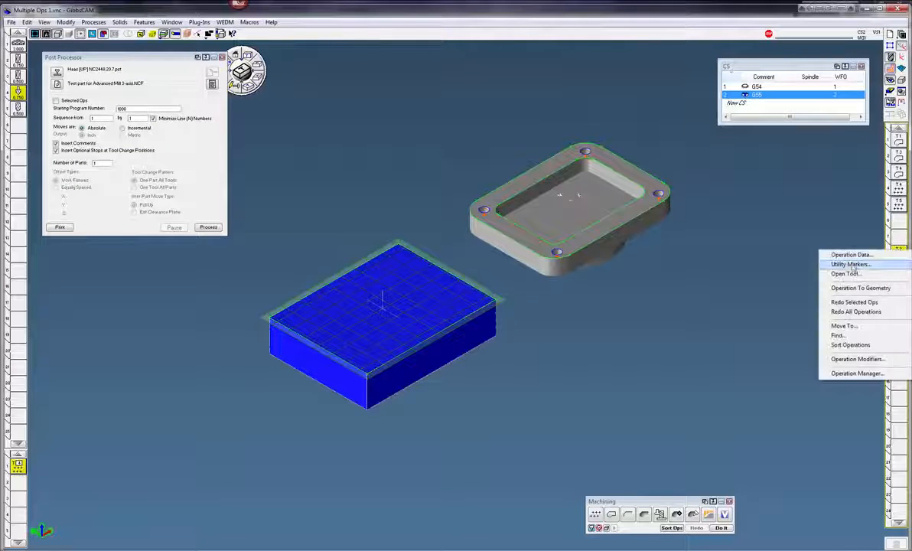
pyautogui.click(858, 224)
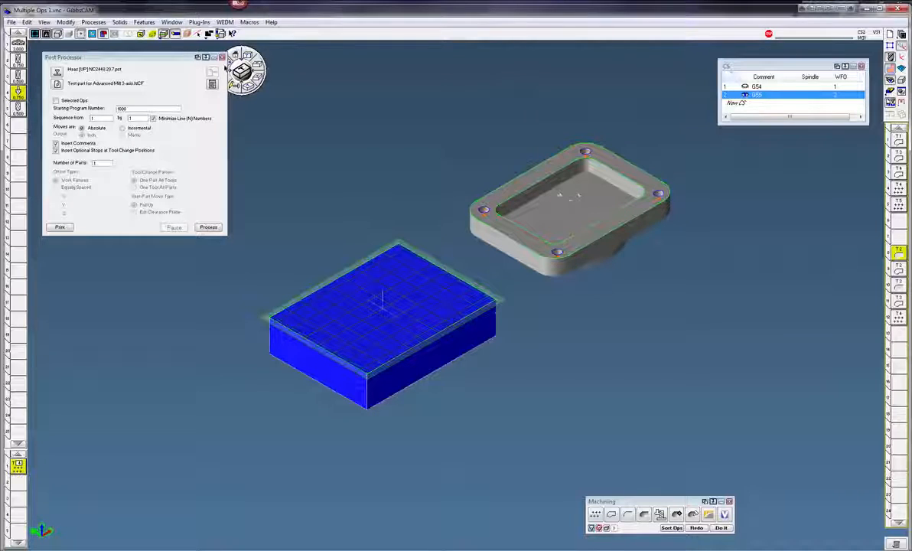
pyautogui.click(222, 58)
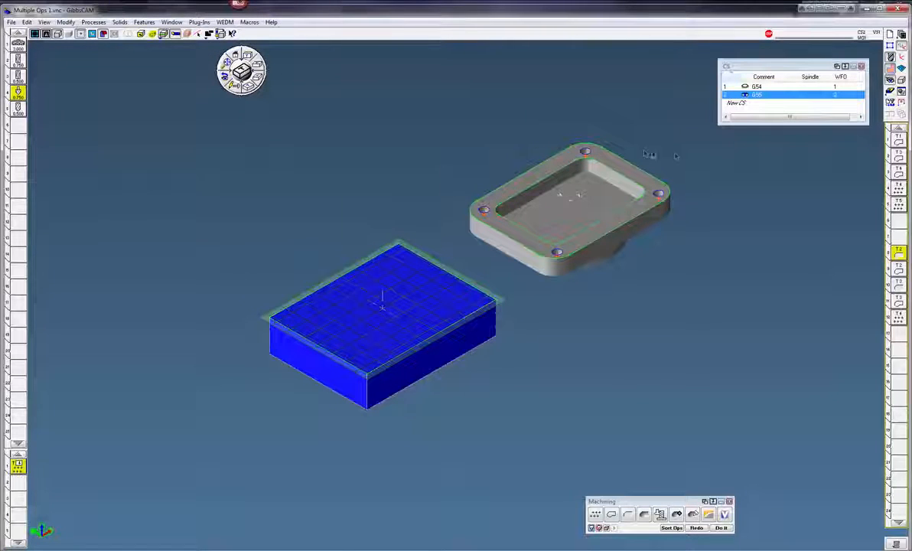